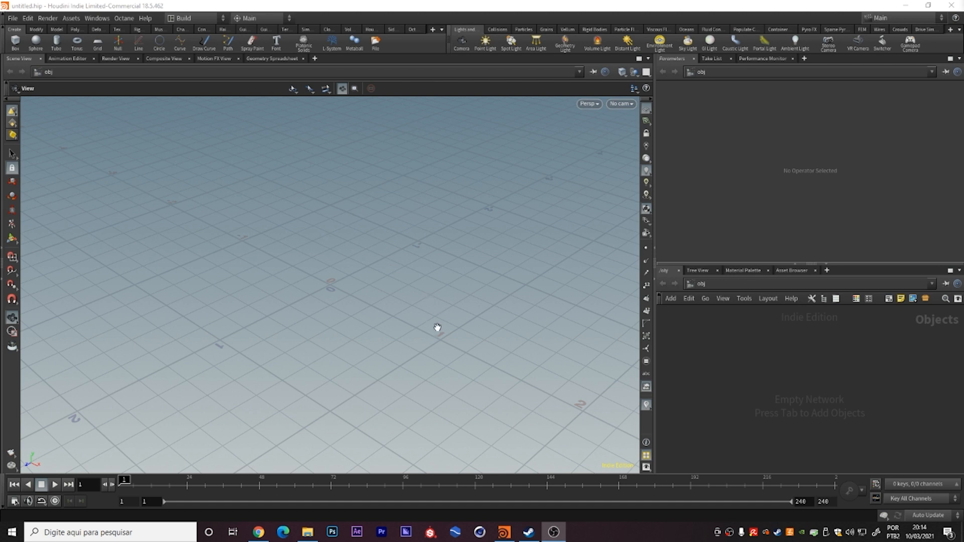
- Set the viewport background colour scheme to Dark in the display options
key("d")
left_click(464, 106)
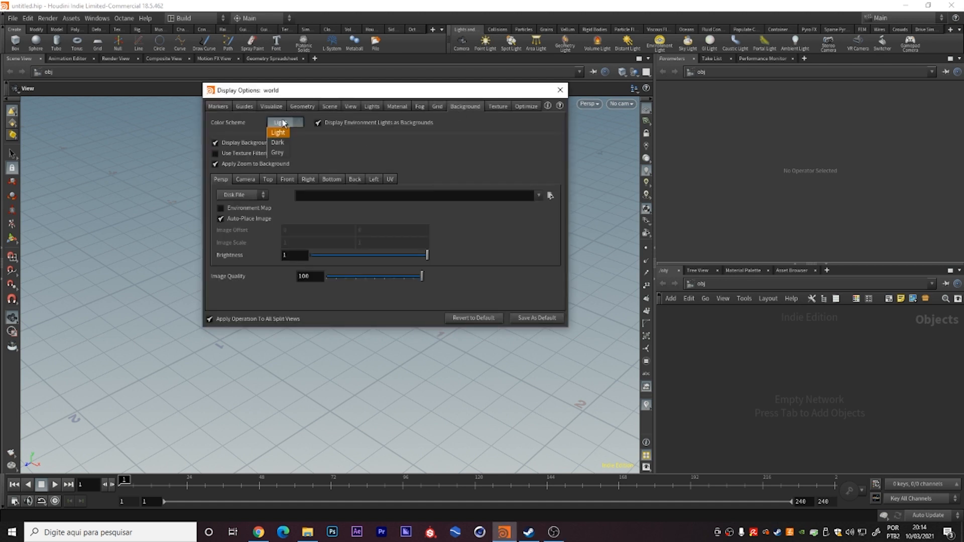
left_click(277, 142)
left_click_drag(399, 94, 351, 130)
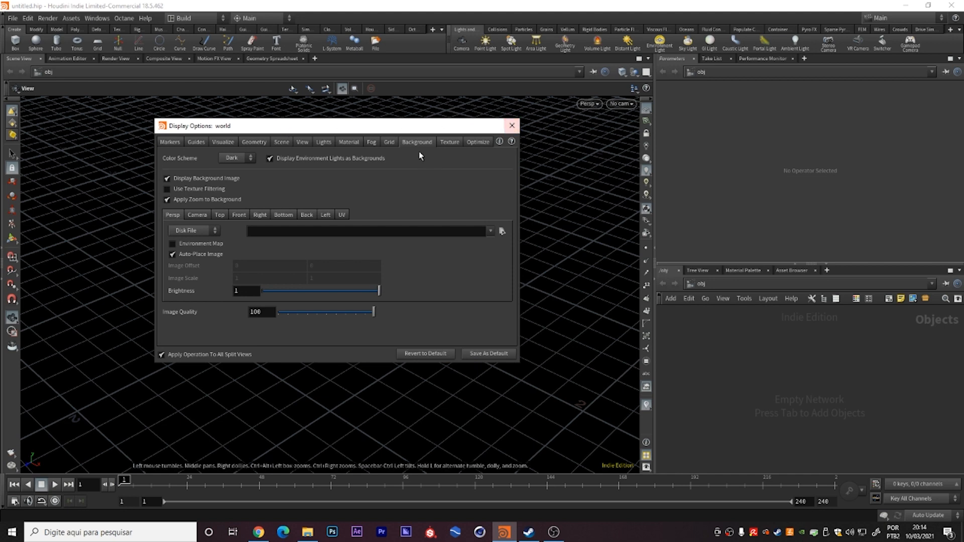
left_click(512, 125)
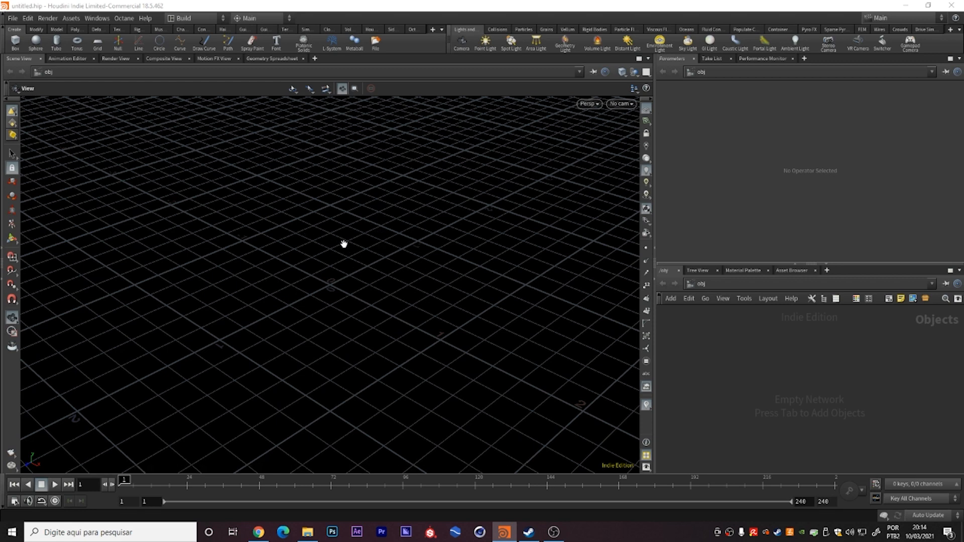
- Switch the viewport to the front view, create a Geometry object and enter its network
key("space+3")
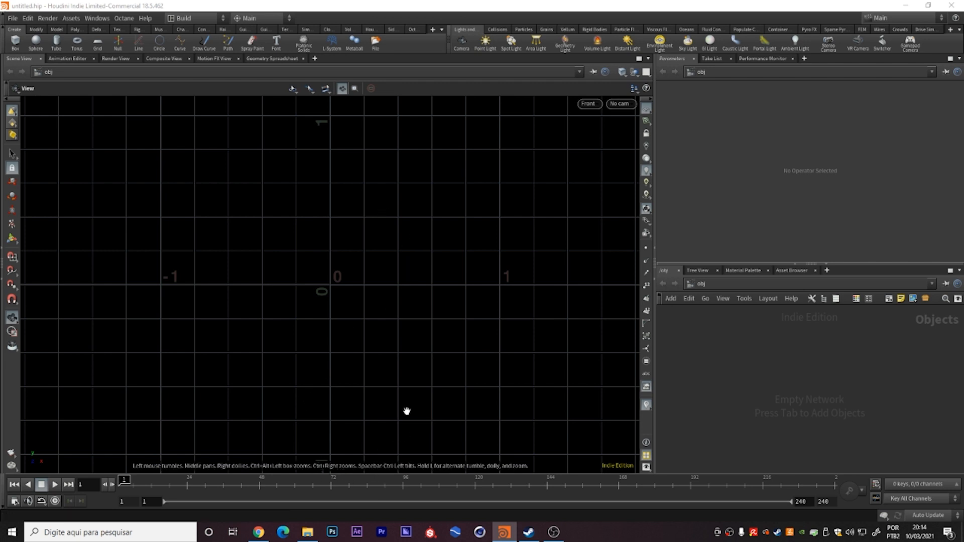
key("Tab")
type("geometry")
key("Return")
left_click(752, 352)
key("Return")
- Add a Curve node to the geometry network
key("Tab")
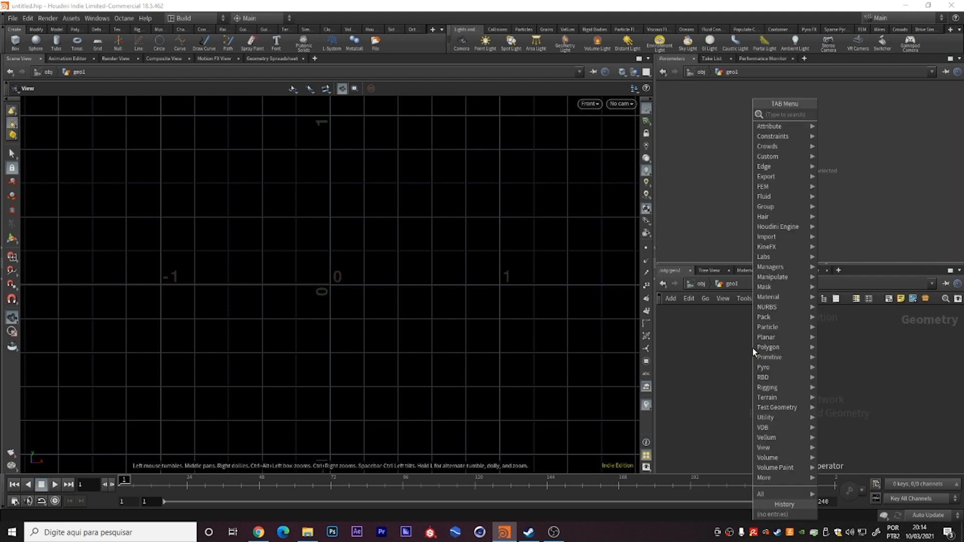
type("curve")
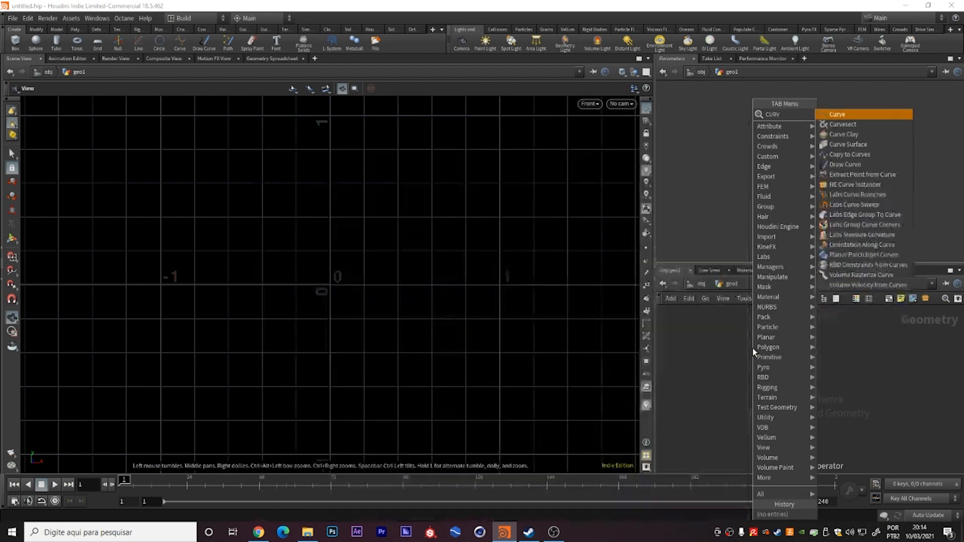
key("Return")
left_click(752, 349)
left_click_drag(752, 348, 835, 348)
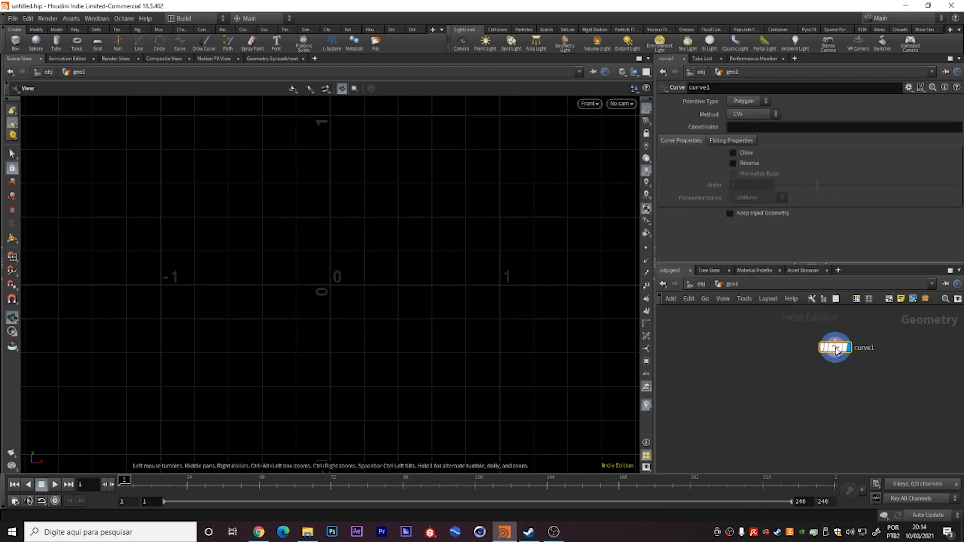
- Draw an open, roughly symmetric eight-point curve from about (1, -1) through a narrow waist and over the top at Y 1 to about (-1, -1)
left_click(13, 241)
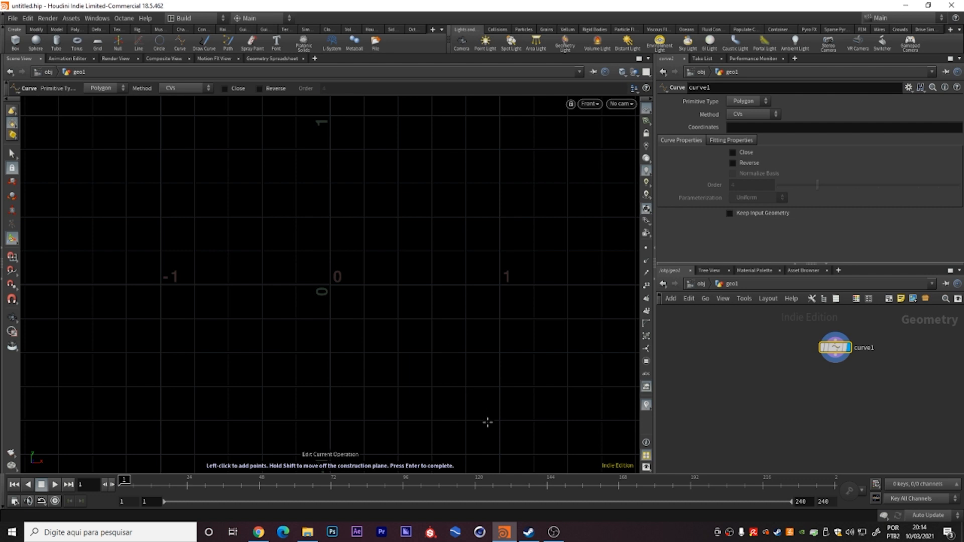
left_click(498, 453)
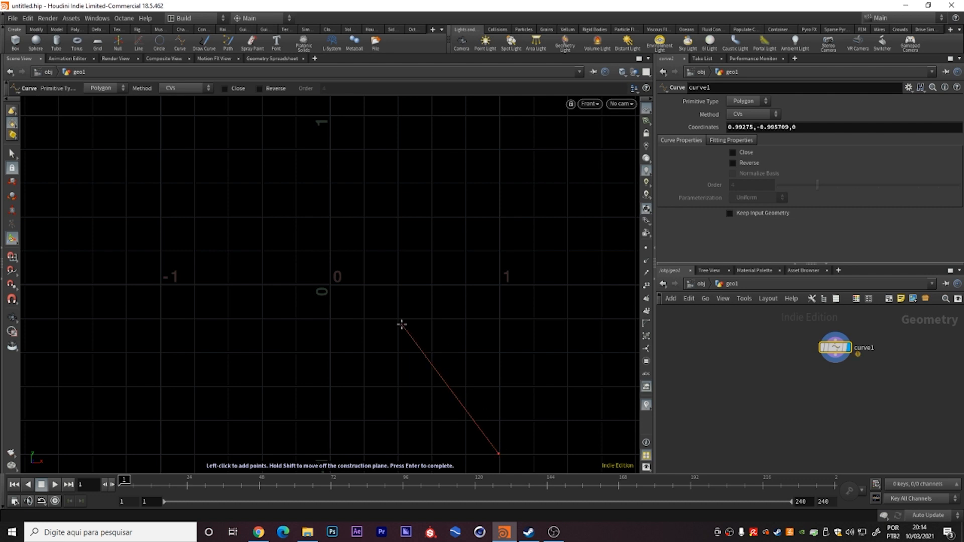
left_click(398, 286)
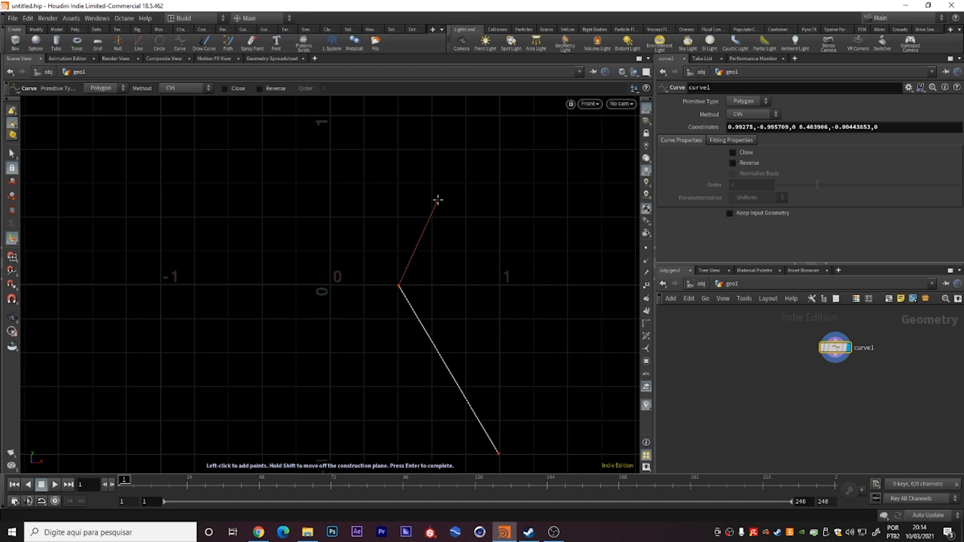
left_click(465, 182)
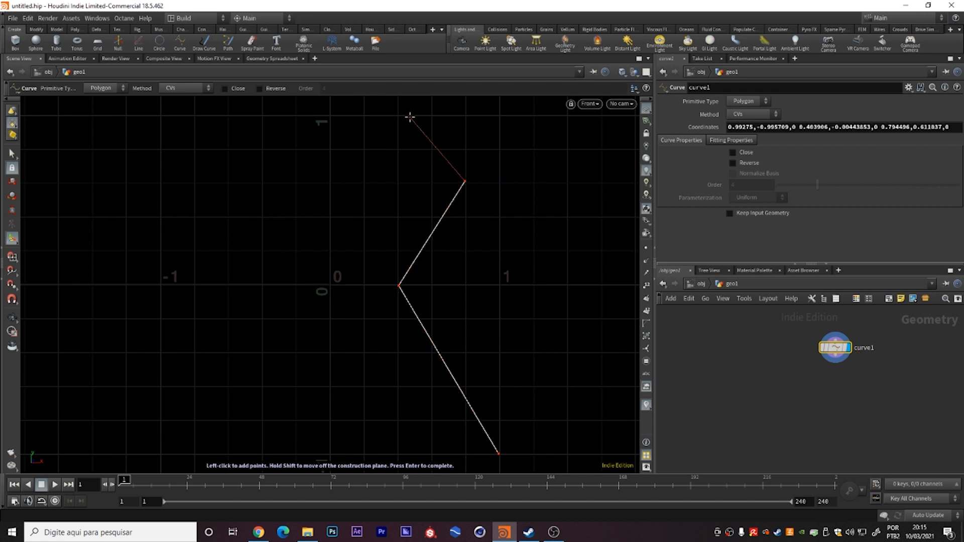
left_click(400, 118)
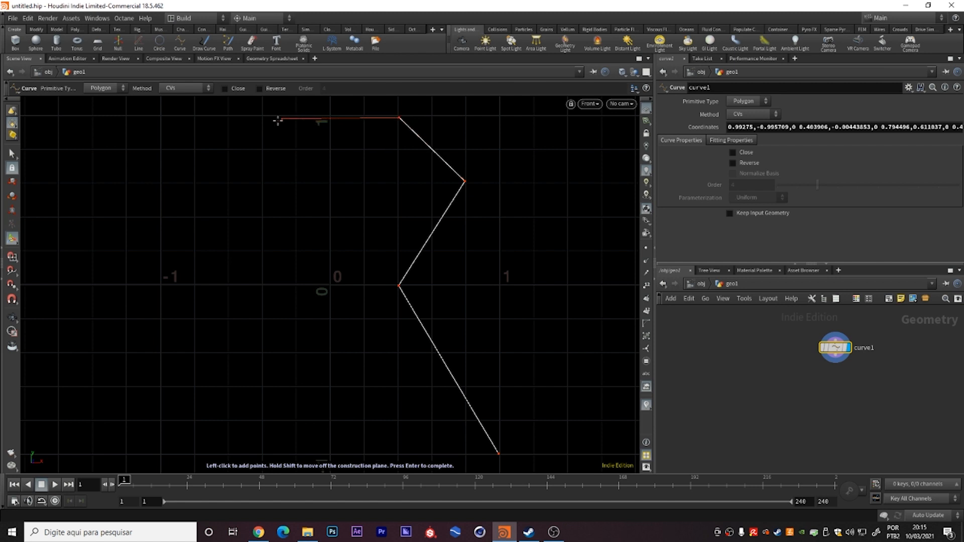
left_click(263, 120)
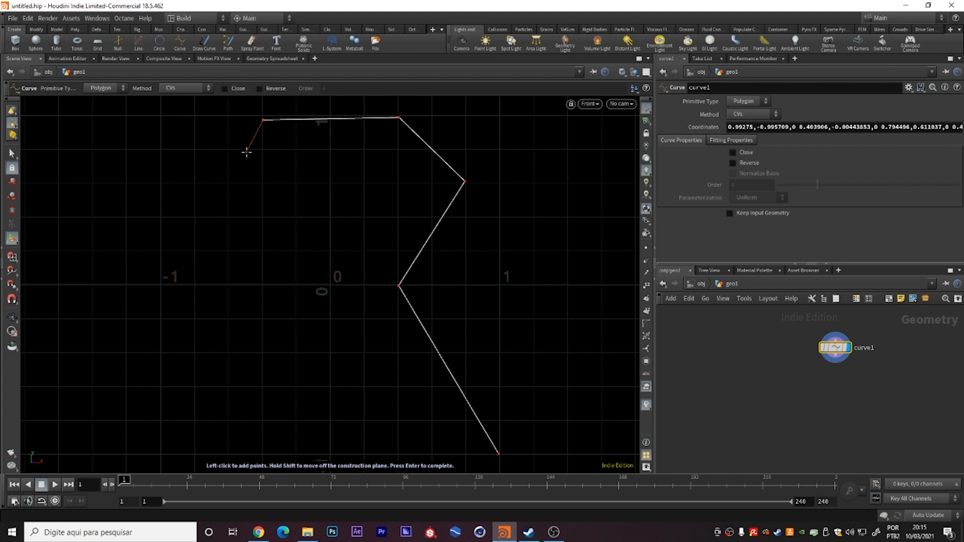
left_click(227, 182)
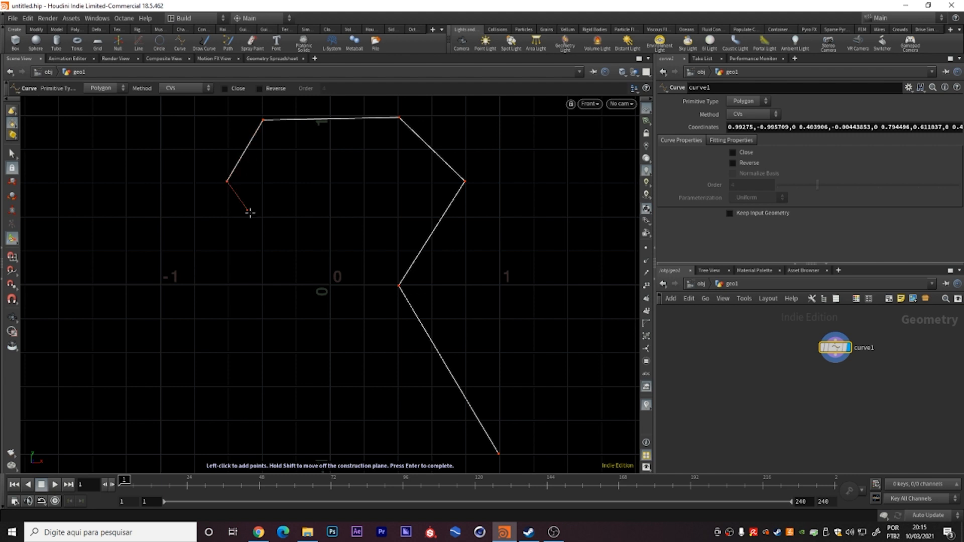
left_click(263, 285)
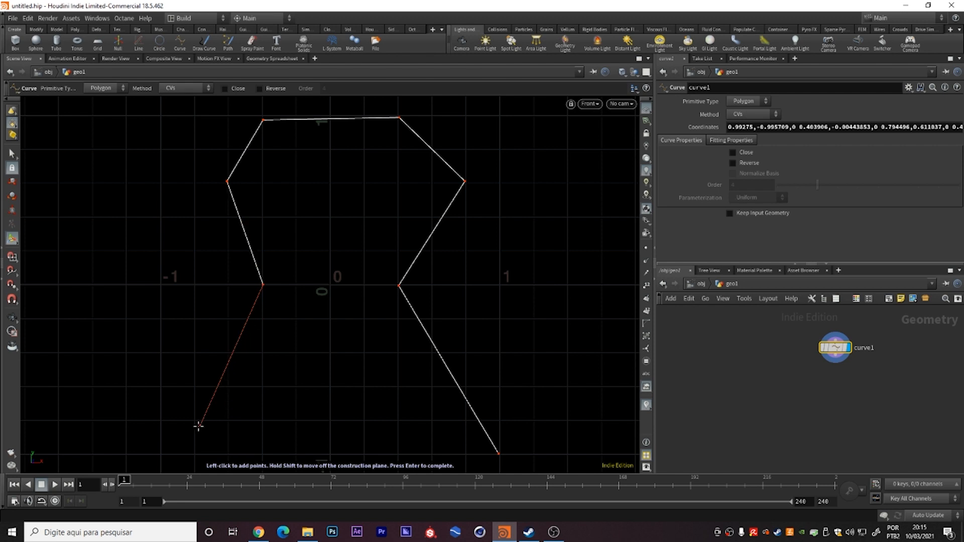
left_click(160, 453)
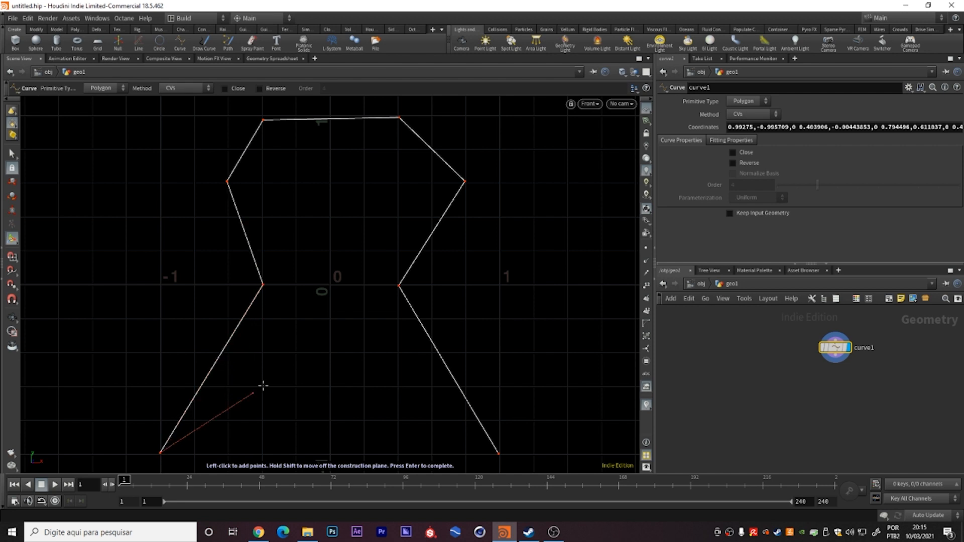
key("Return")
- Change the curve's primitive type to NURBS and leave point drawing
left_click(756, 100)
left_click(746, 122)
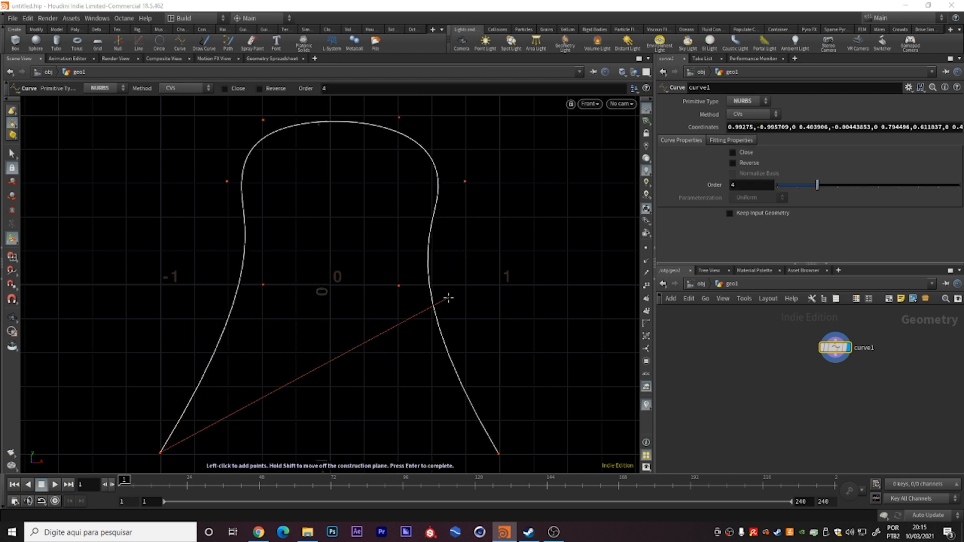
key("Escape")
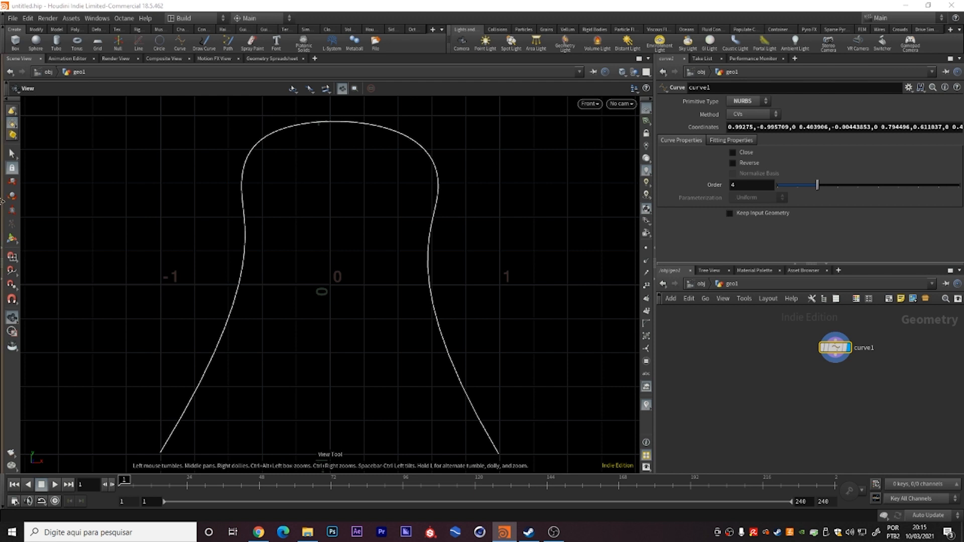
- Reshape the curve by moving its two waist control points inward and its two upper side control points outward
left_click(12, 238)
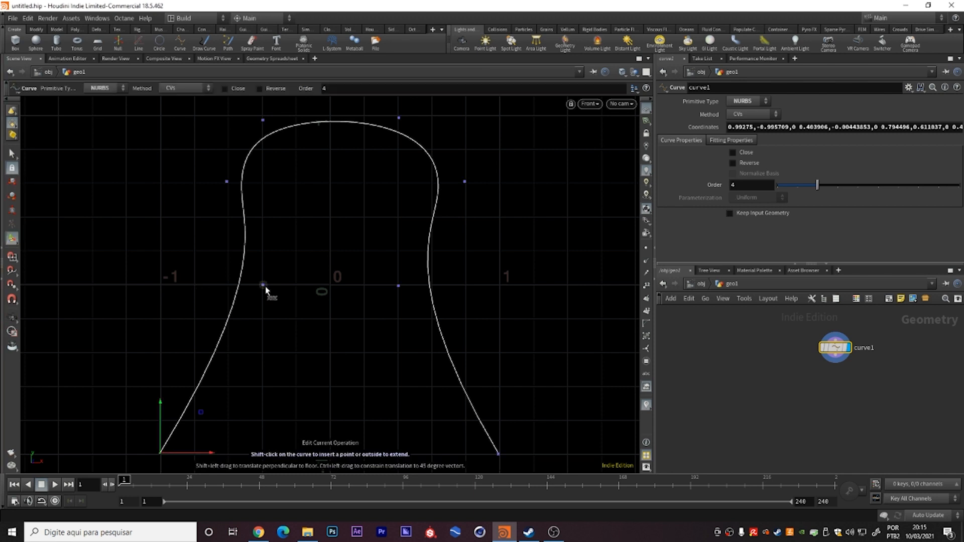
left_click_drag(262, 285, 298, 286)
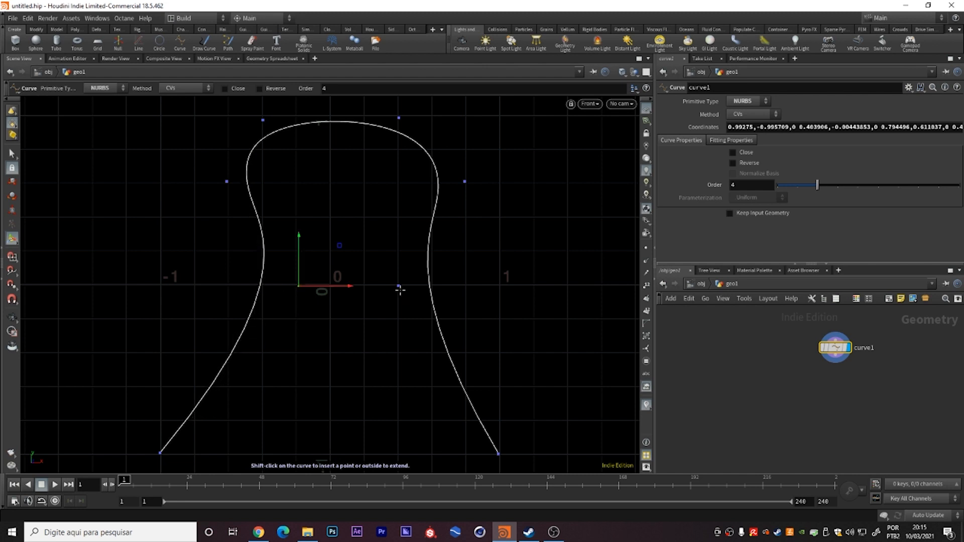
left_click_drag(399, 288, 368, 291)
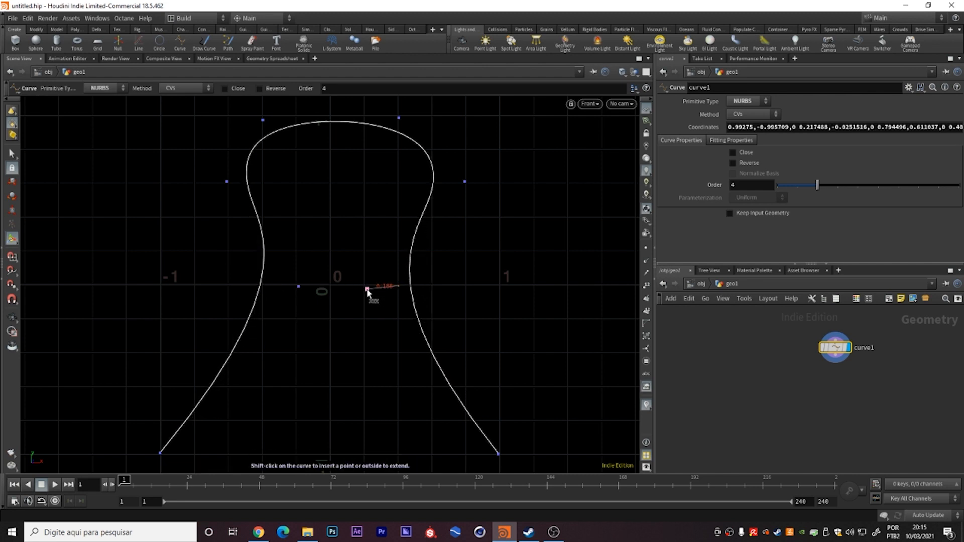
left_click_drag(464, 181, 535, 187)
left_click_drag(227, 182, 126, 185)
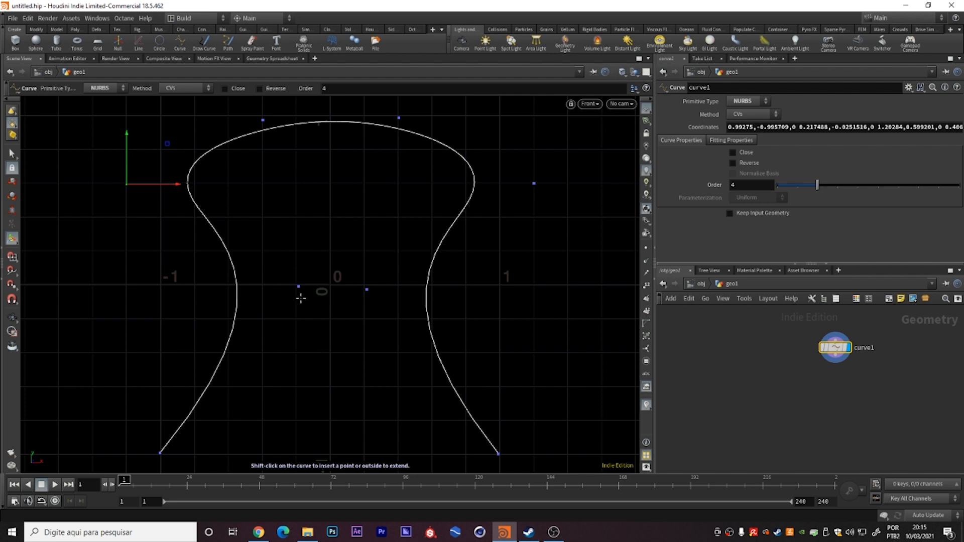
- Try lowering the curve's two top control points slightly and move them back up to about Y 1
left_click_drag(401, 120, 399, 132)
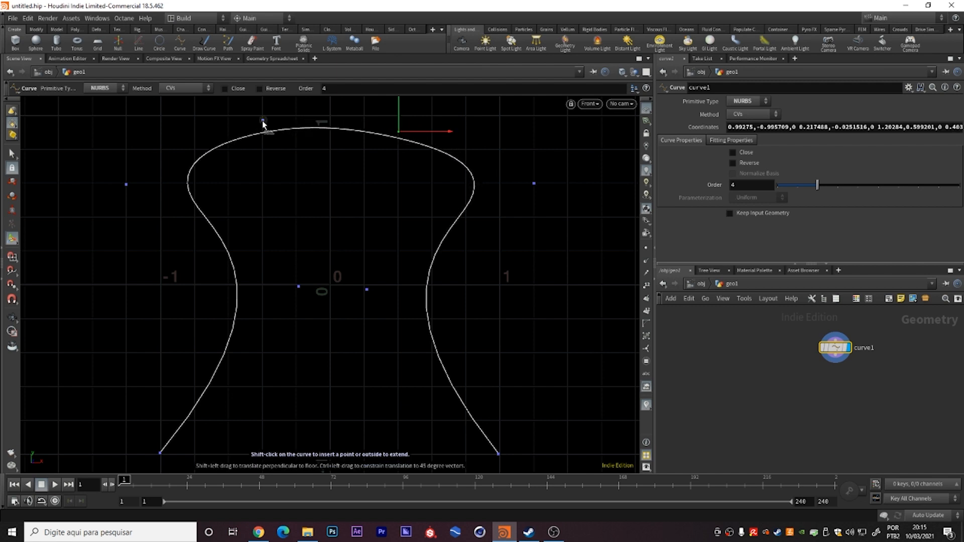
left_click_drag(262, 121, 262, 130)
left_click_drag(398, 132, 398, 119)
left_click_drag(262, 129, 263, 119)
- Lower the two outer side control points to about Y 0.4 and bring the waist control points in to the centre
left_click_drag(126, 185, 125, 219)
left_click_drag(534, 184, 535, 219)
left_click_drag(298, 286, 333, 289)
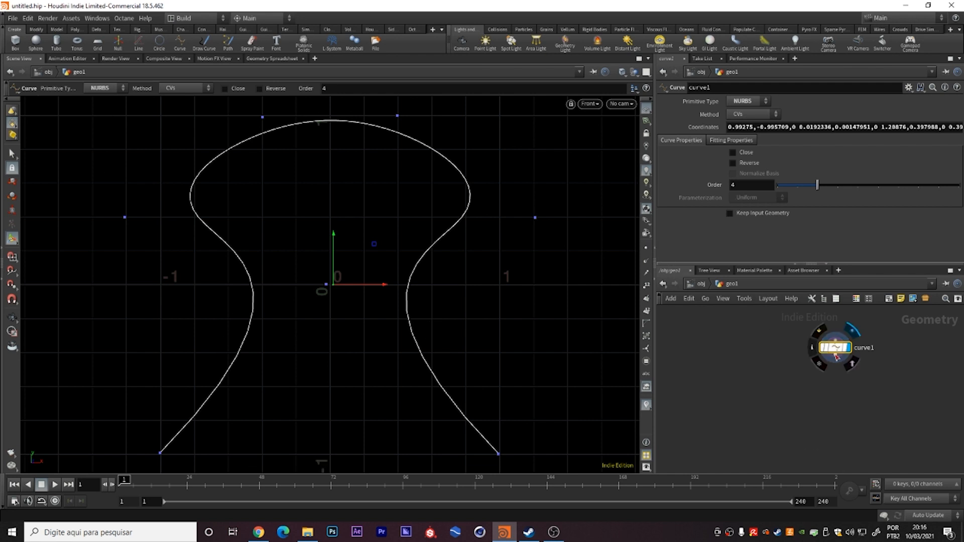
- Add a Resample node connected to the output of the curve
key("Tab")
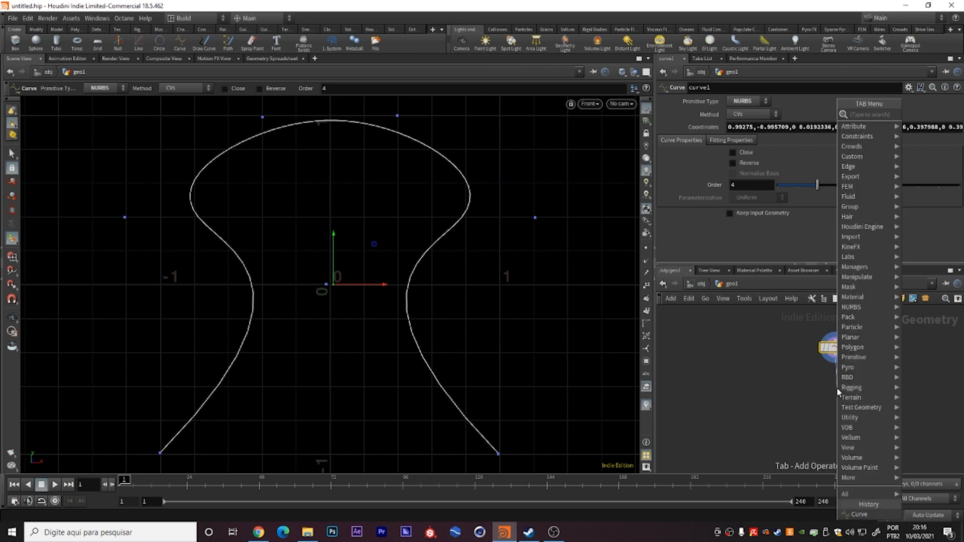
type("resample")
key("Return")
left_click(836, 388)
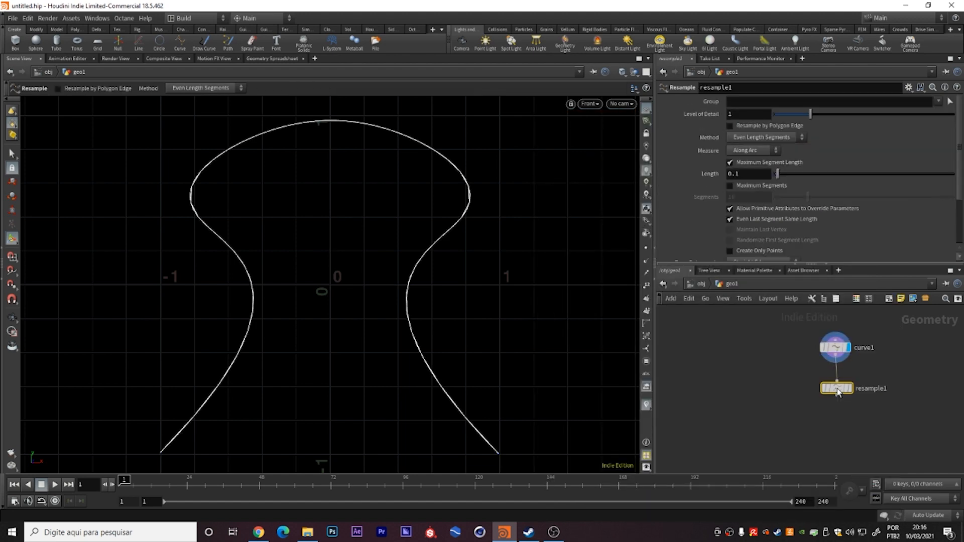
- Turn on point display and set the resample segment length to 0.05
left_click(646, 248)
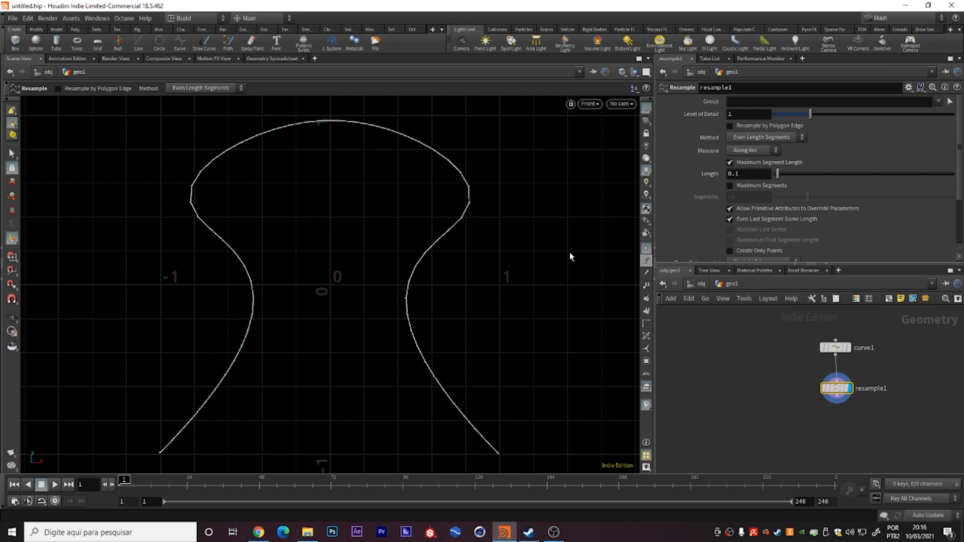
left_click(749, 175)
key("Return")
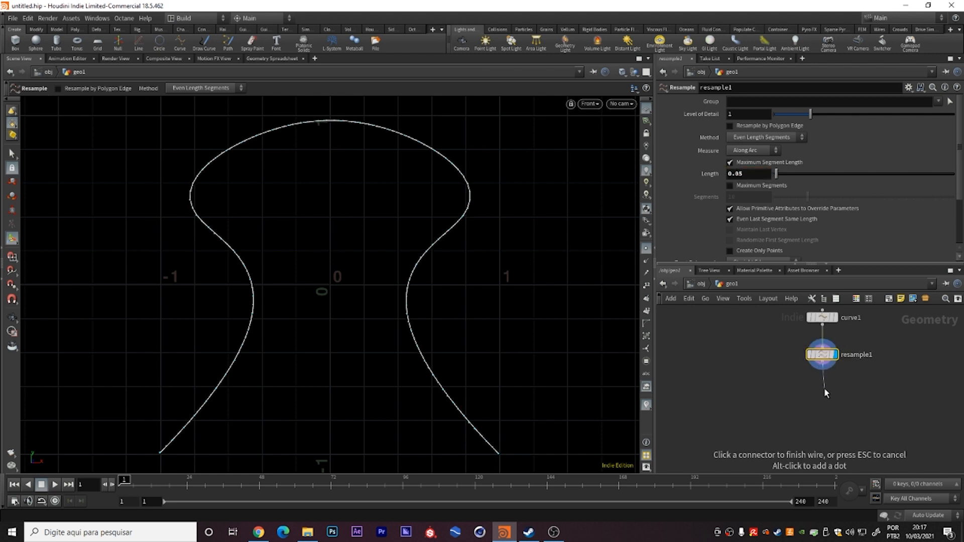
- Add a Bend node connected after the Resample node and display its result
key("Tab")
type("bend")
key("Return")
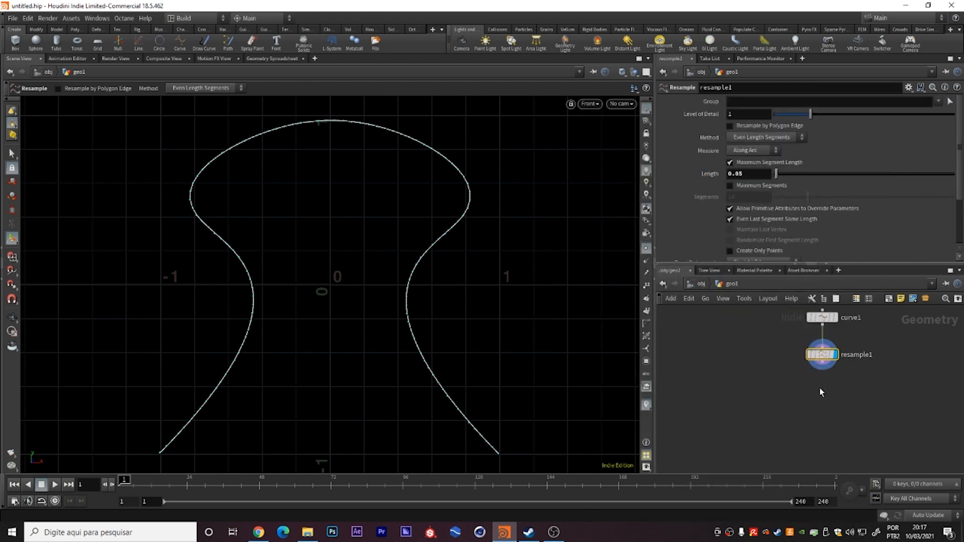
left_click(819, 388)
left_click(831, 388)
left_click_drag(819, 387, 829, 392)
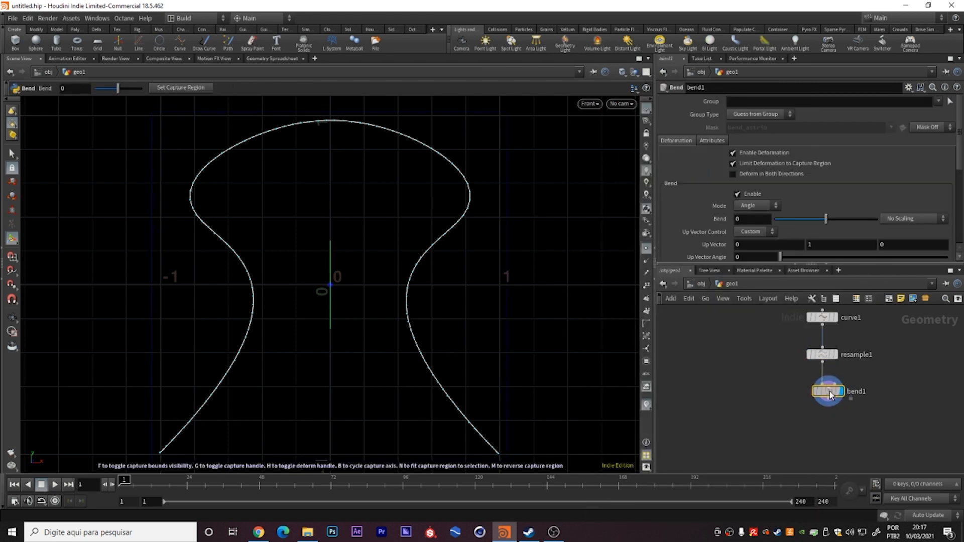
- Turn off point display and view the curve at an angle in the perspective view
left_click(648, 251)
key("space+1")
left_click_drag(432, 315, 370, 264)
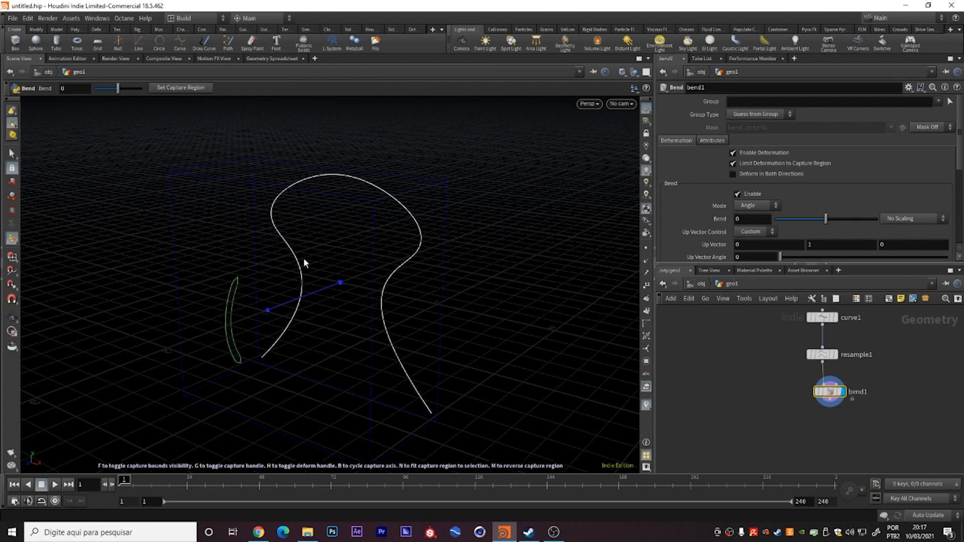
- Set the Bend node's up vector to 0, 0, 1
scroll(842, 230, "down", 1)
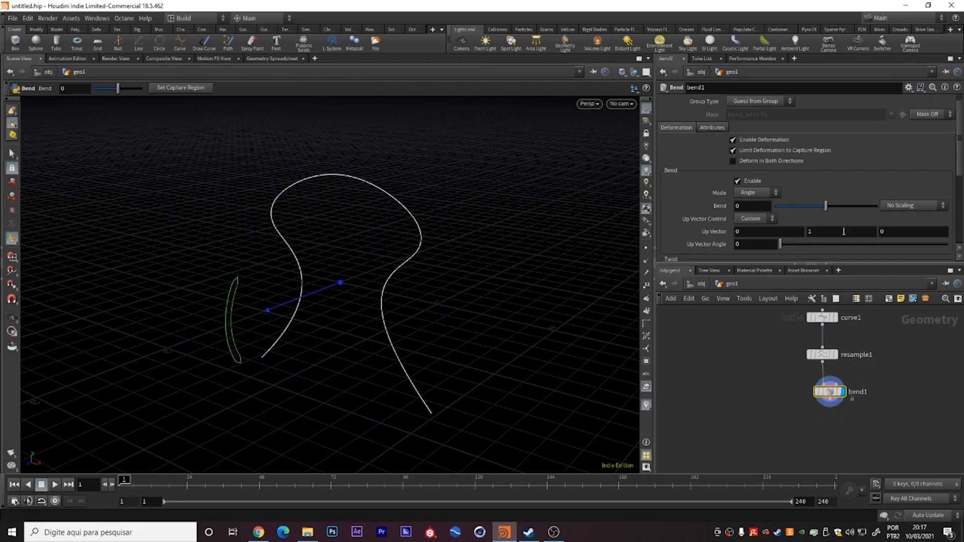
left_click(811, 231)
type("0")
key("Tab")
type("1")
key("Return")
- Set the Bend node's capture direction to 0, 1, 0
scroll(796, 231, "down", 10)
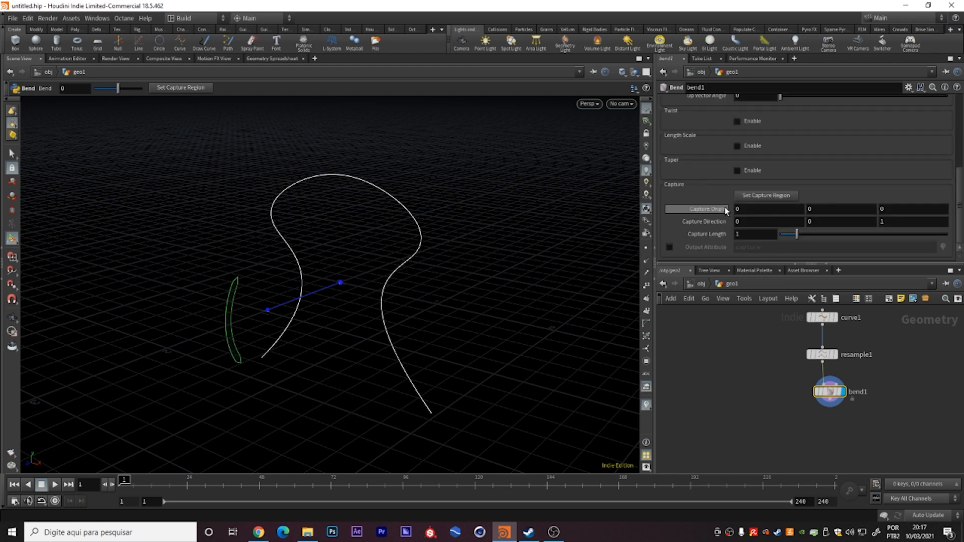
left_click(837, 222)
key("Tab")
type("0")
key("Return")
- Try bending the upper part of the curve with the bend handle in the viewport, and undo the handle change
mouse_move(359, 192)
left_mouse_down("alt")
mouse_move(301, 189)
mouse_move(353, 201)
left_mouse_up("alt")
key("Return")
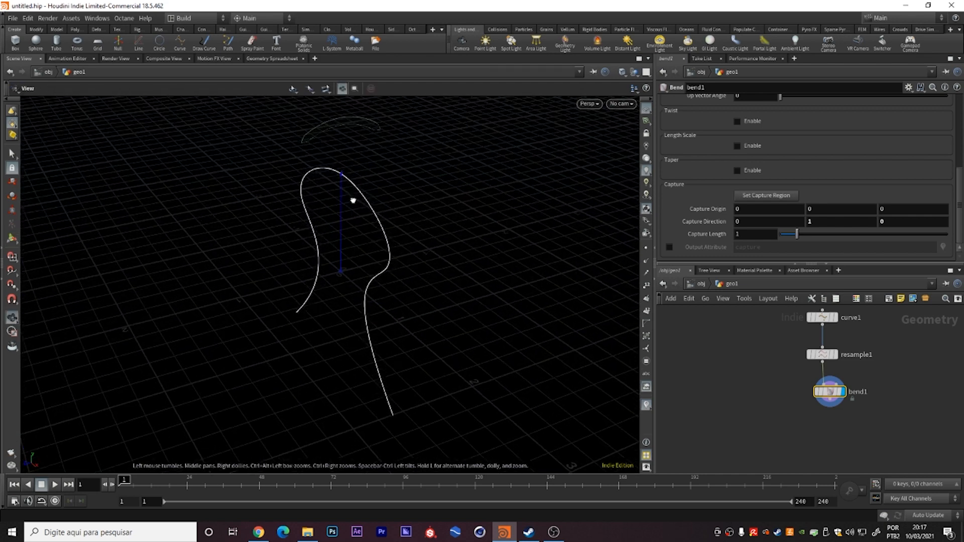
mouse_move(344, 120)
left_mouse_down()
mouse_move(323, 140)
mouse_move(447, 198)
mouse_move(254, 251)
mouse_move(551, 221)
mouse_move(224, 247)
mouse_move(421, 211)
left_mouse_up()
key("ctrl+z")
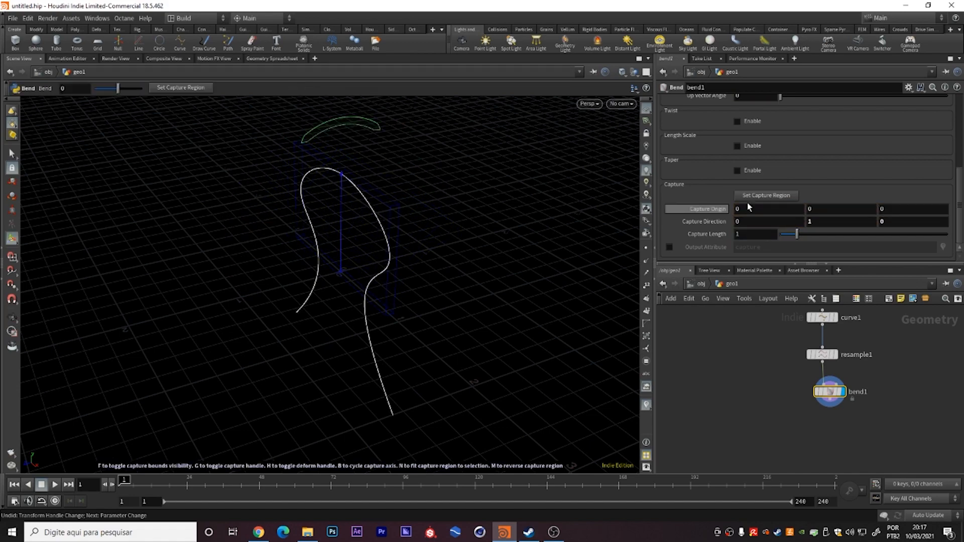
- Set the Bend node's bend angle to 180 and check the curled curve in the perspective view
key("Escape")
left_click_drag(381, 263, 114, 237)
key("Return")
scroll(849, 166, "up", 3)
left_click_drag(825, 135, 878, 135)
left_click(768, 132)
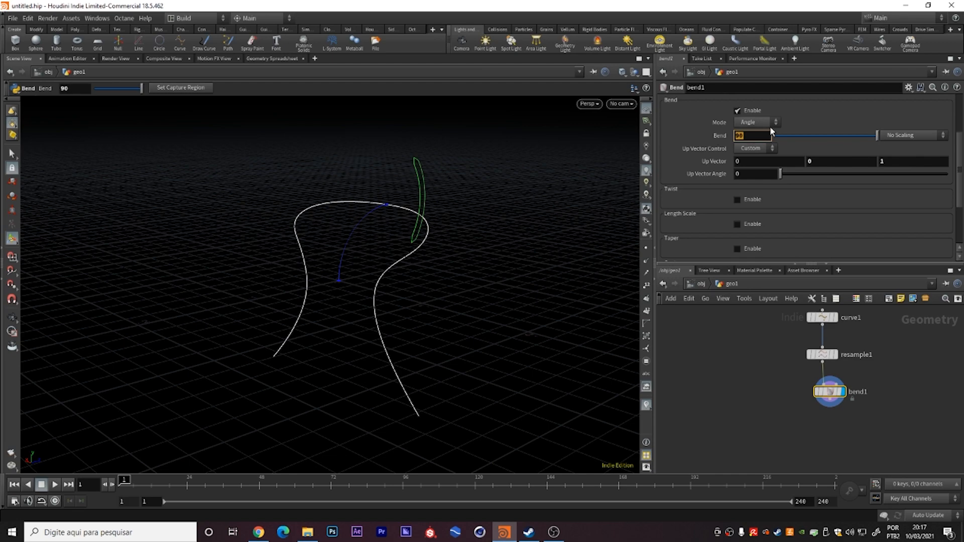
type("180")
key("Return")
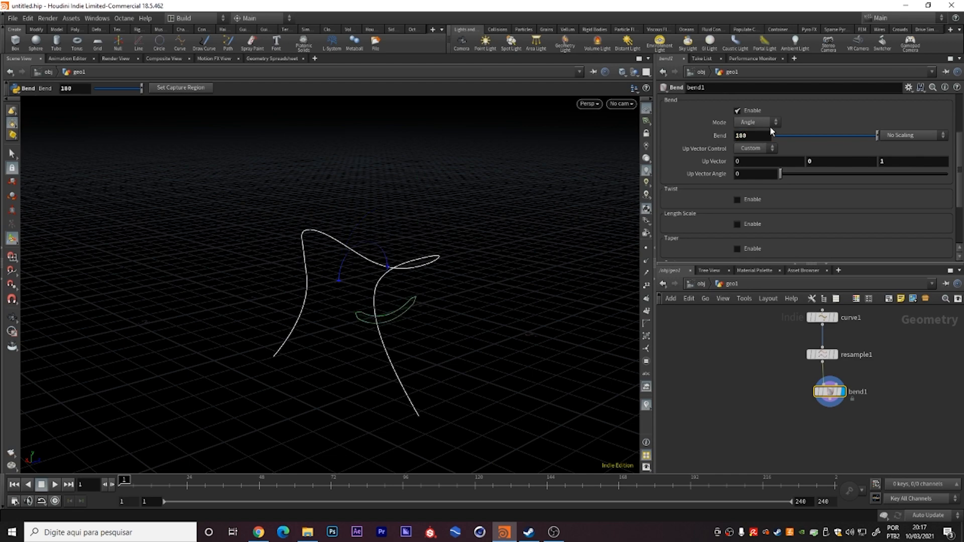
key("Escape")
mouse_move(370, 263)
left_mouse_down()
mouse_move(323, 234)
mouse_move(377, 274)
left_mouse_up()
key("Return")
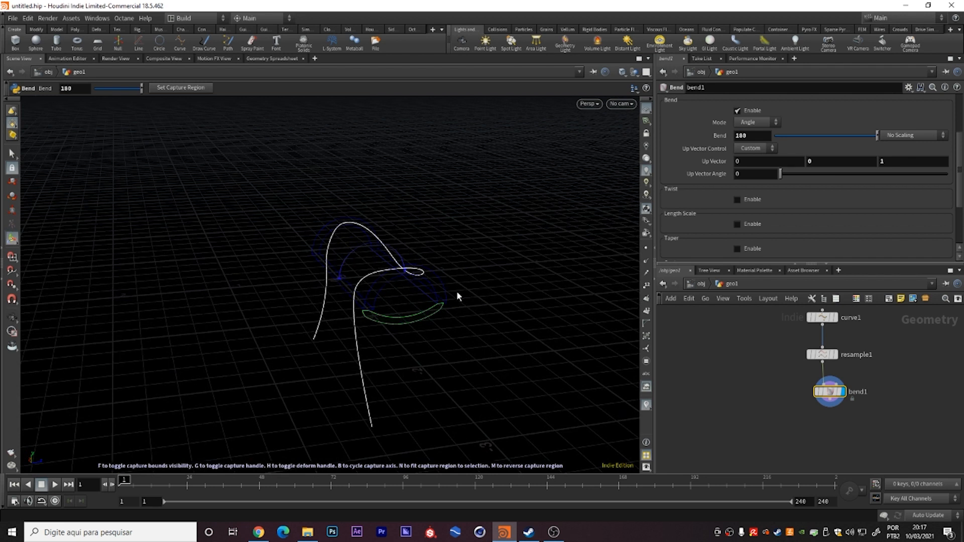
- Straighten the curve by resetting the Bend node's bend angle to 0
left_click_drag(808, 136, 827, 140)
left_click_drag(761, 136, 719, 140)
type("0")
key("Return")
mouse_move(371, 271)
left_mouse_down("alt")
mouse_move(402, 254)
mouse_move(374, 266)
left_mouse_up("alt")
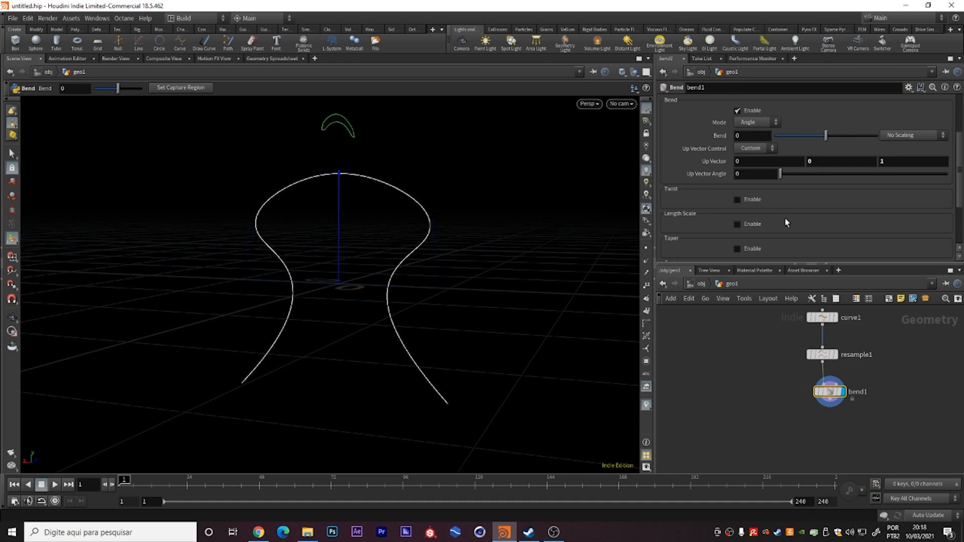
- Try a longer capture length on the Bend node and undo the change
scroll(786, 220, "down", 3)
left_click_drag(805, 235, 819, 230)
key("ctrl+z")
left_click_drag(416, 285, 342, 281, "alt")
left_click_drag(359, 175, 721, 190, "alt")
- Restore the first Bend node's bend angle to 180 and inspect the curve from the side
scroll(713, 171, "up", 3)
type("180")
key("Return")
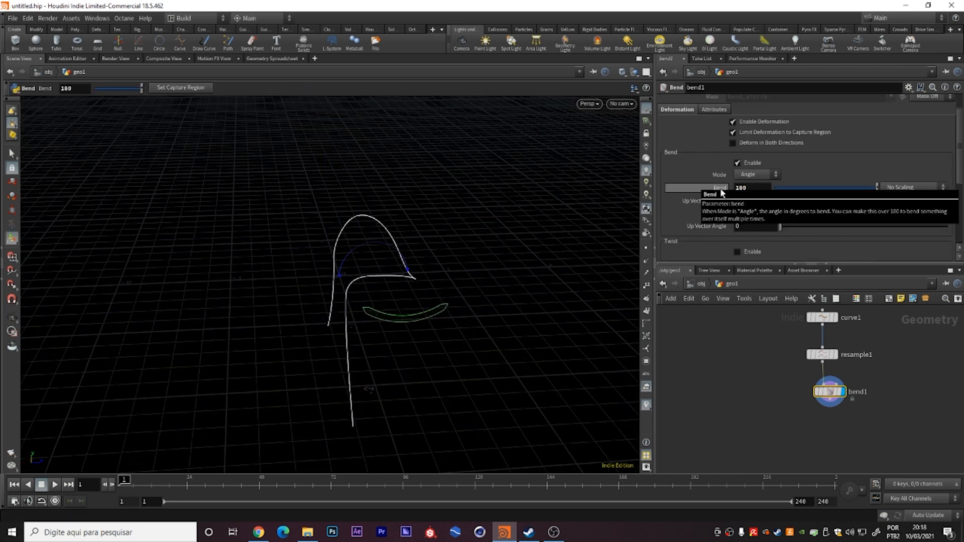
left_click_drag(411, 269, 405, 251, "alt")
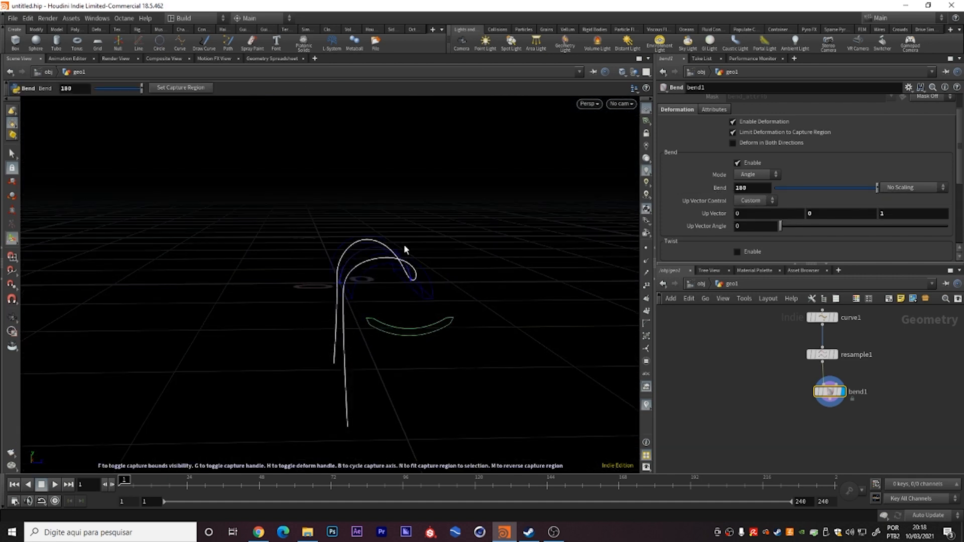
- Duplicate the bend1 node as bend2 directly below it in the chain and display the duplicate
left_click_drag(829, 395, 829, 418, "alt")
left_click(829, 400)
left_click(830, 422)
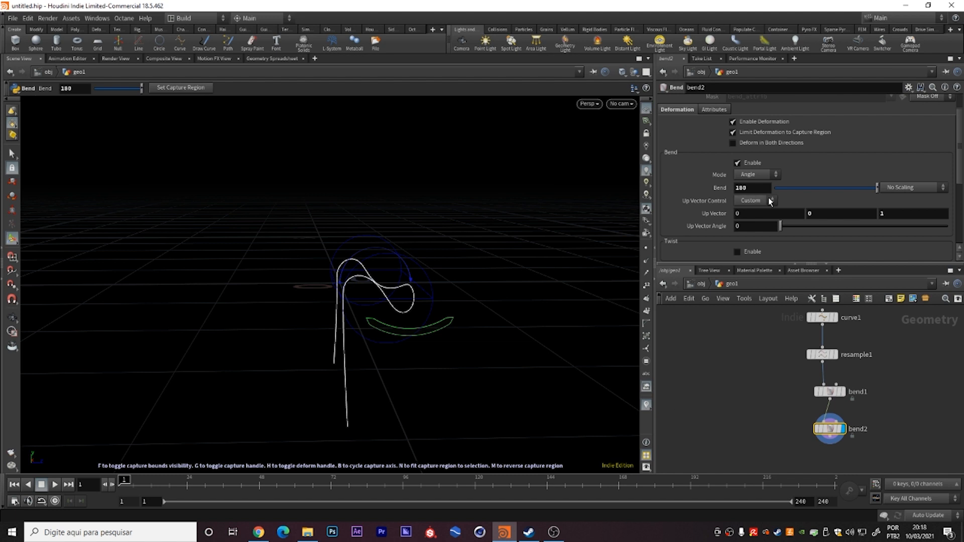
- Reverse bend2's capture direction to 0, -1, 0 so it bends the lower part of the curve
scroll(830, 188, "down", 3)
scroll(830, 188, "down", 2)
left_click(812, 222)
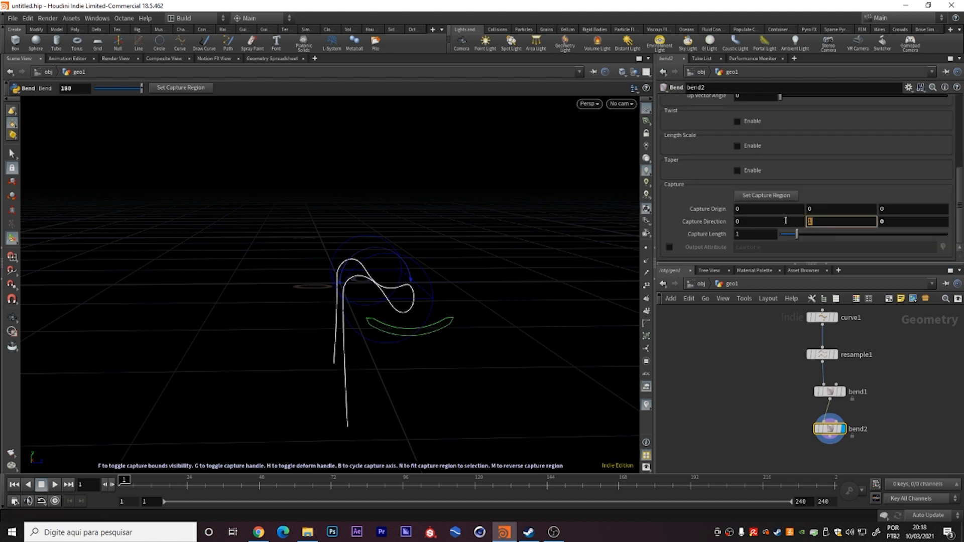
type("-1")
key("Return")
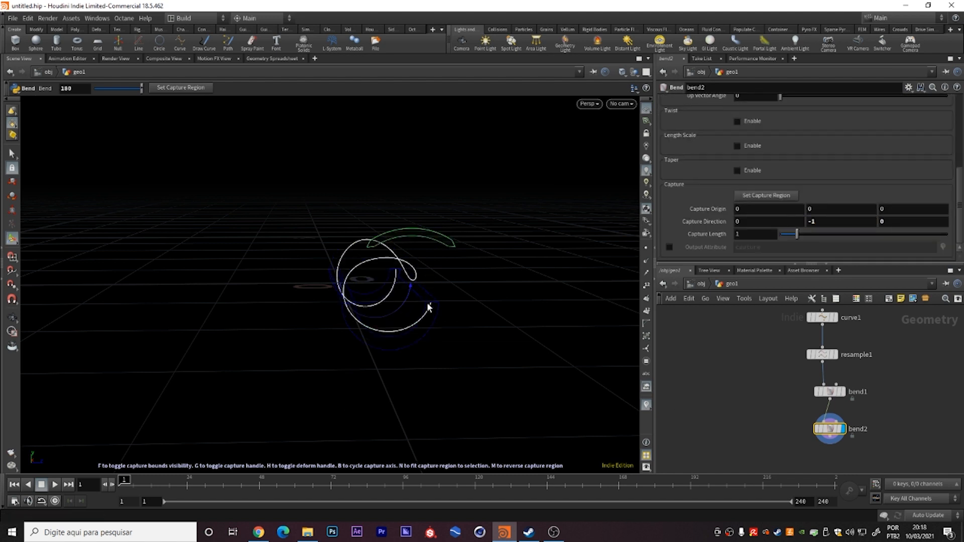
key("Escape")
left_click_drag(379, 303, 477, 241)
key("Return")
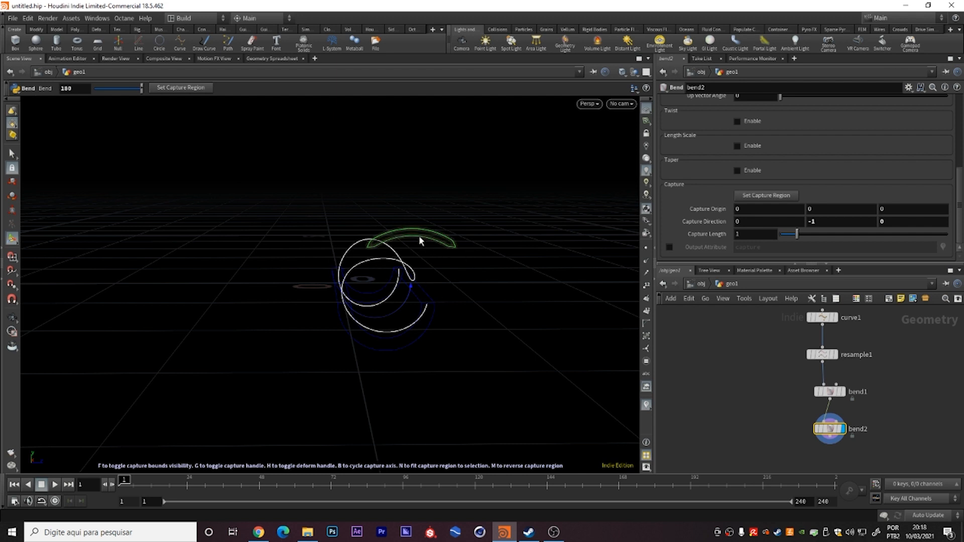
- Set bend2's bend angle to -180 and inspect the S-shaped curve from above
scroll(841, 157, "up", 5)
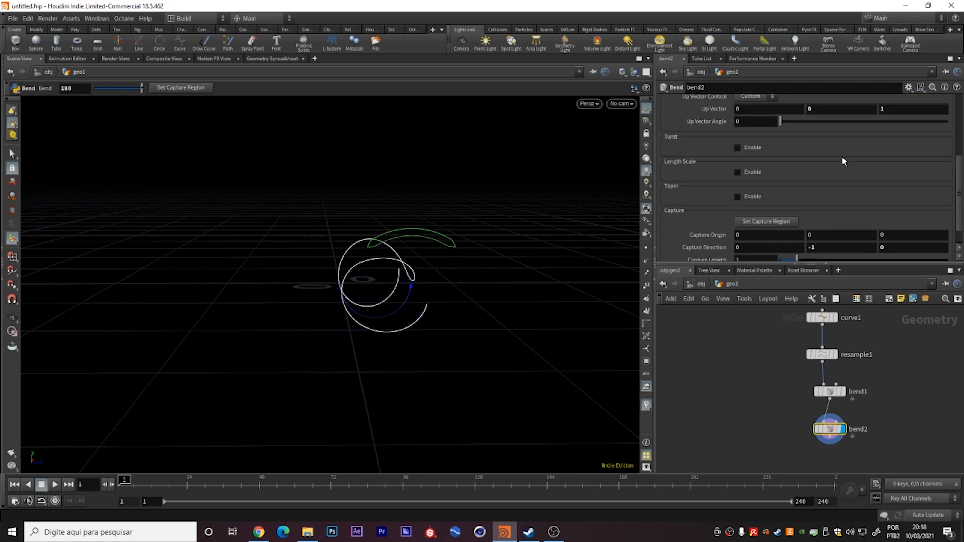
left_click_drag(826, 174, 725, 178)
type("-180")
key("Return")
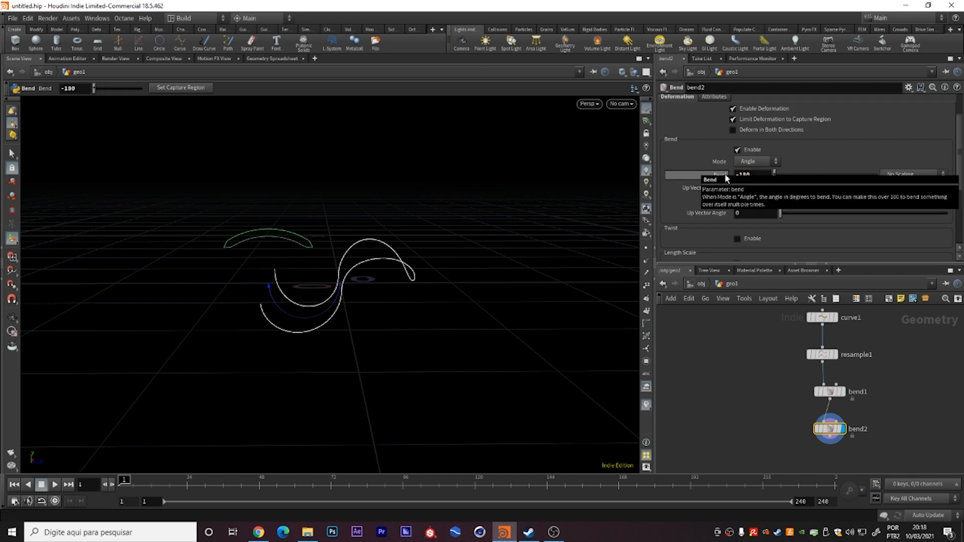
key("Escape")
left_click_drag(236, 299, 348, 263)
key("Return")
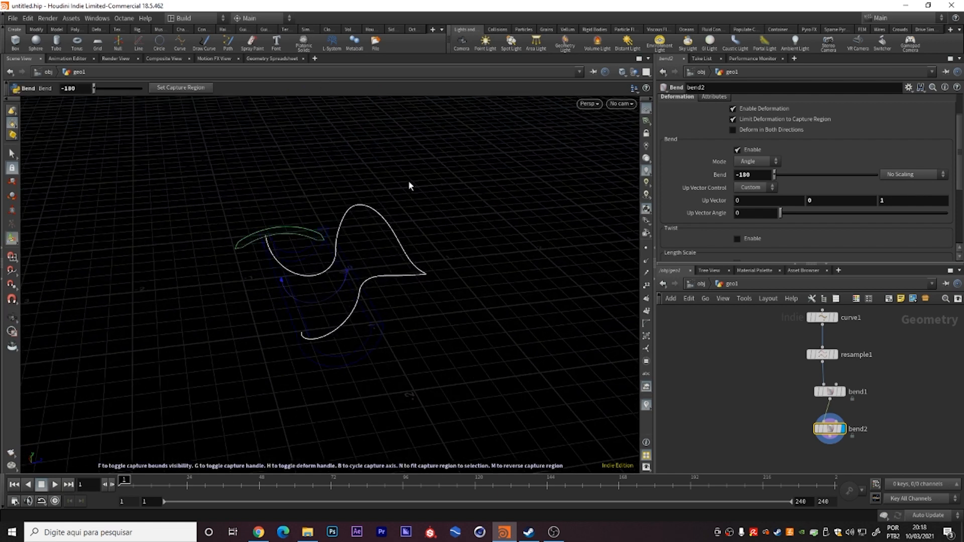
- Add a Transform node connected below bend2 and display its output
middle_click_drag(893, 404, 879, 345)
left_click(814, 392)
key("Tab")
type("trans")
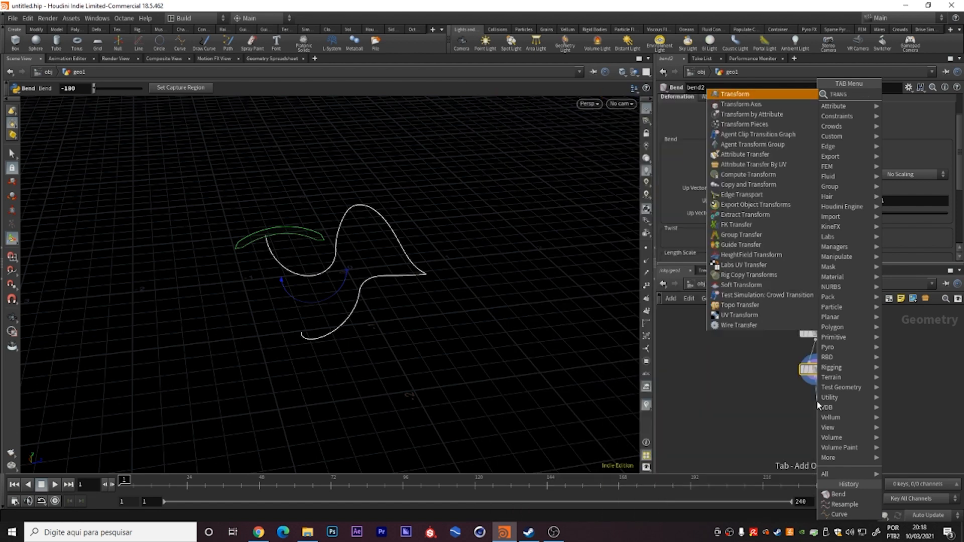
key("Return")
left_click(816, 400)
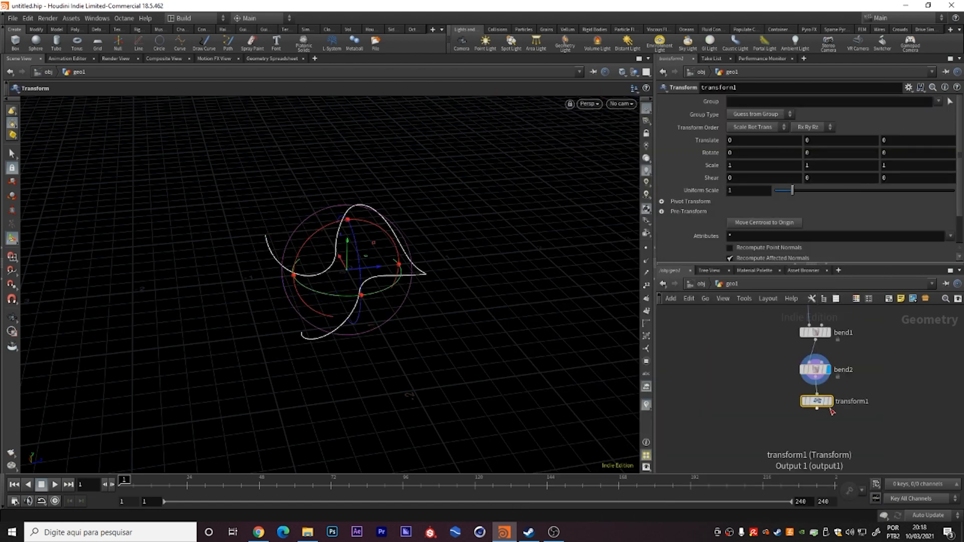
left_click(830, 402)
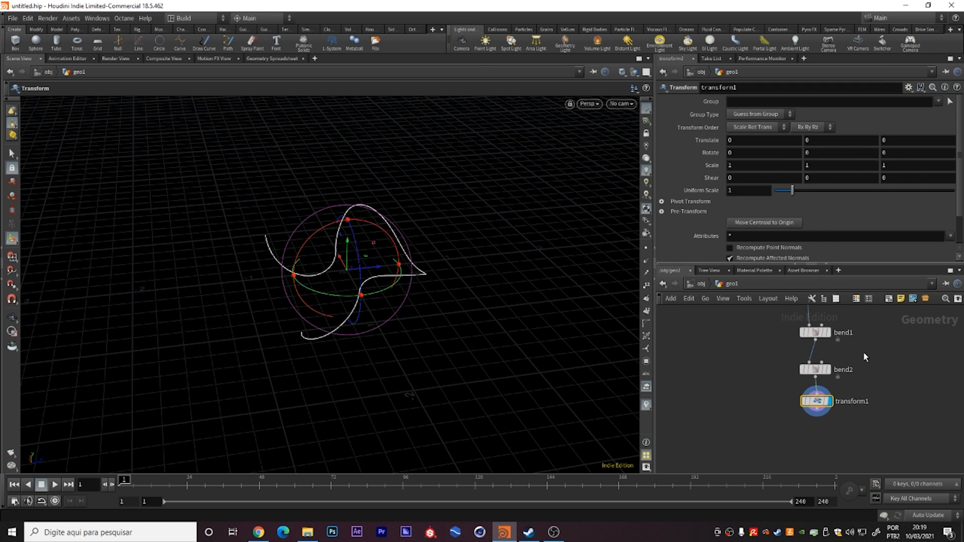
- Display bend1 and keyframe its bend angle of 180 at frame 72
scroll(837, 358, "up", 3)
left_click(823, 343)
left_click(806, 342)
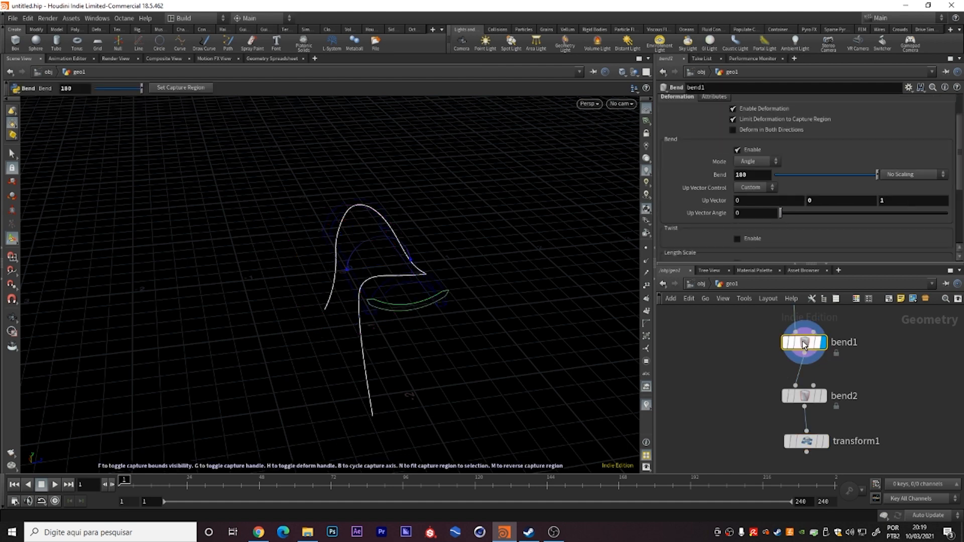
key("space")
left_click_drag(356, 280, 336, 254)
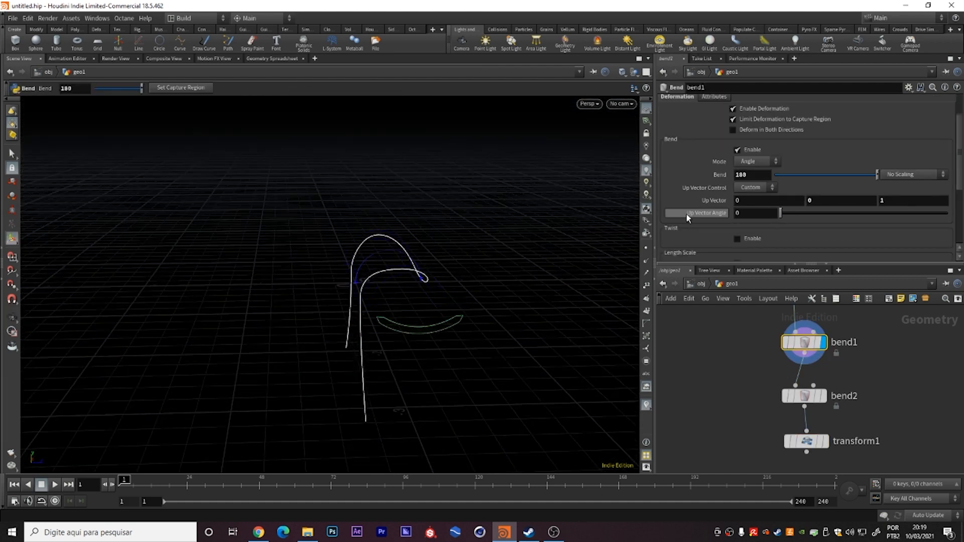
left_click(331, 486)
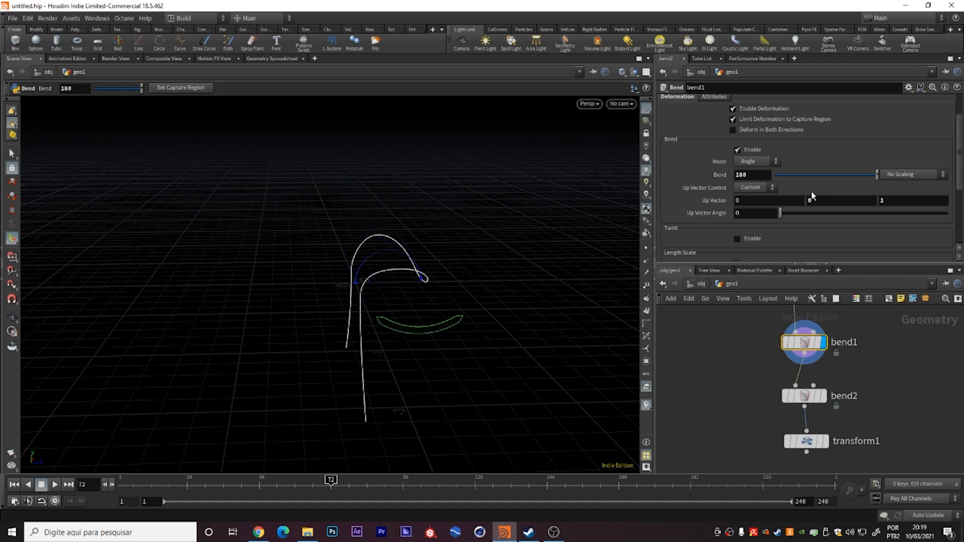
left_click(756, 173, "alt")
- Keyframe bend1's bend angle at -60 on frame 1
left_click_drag(329, 485, 105, 491)
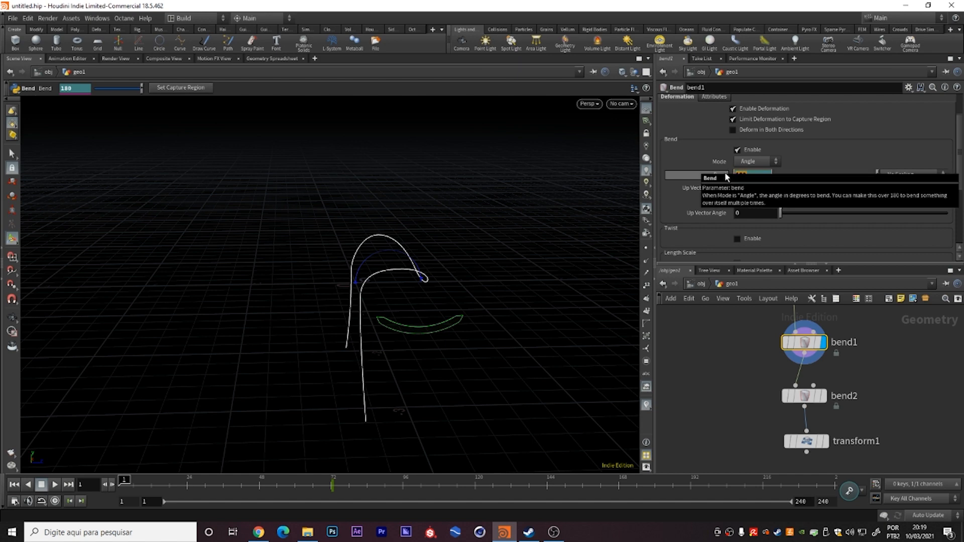
type("-60")
key("Return")
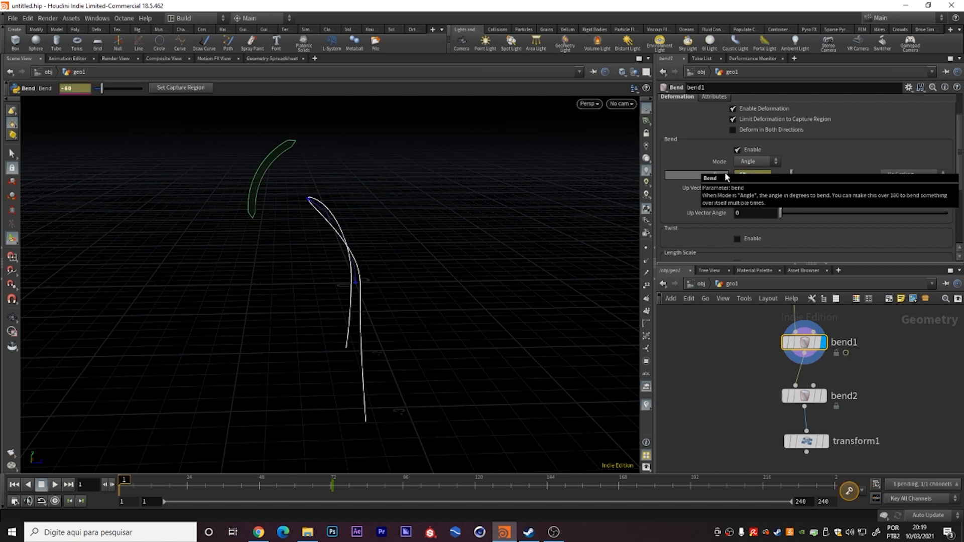
mouse_move(354, 261)
left_mouse_down("alt")
mouse_move(354, 249)
mouse_move(351, 271)
left_mouse_up("alt")
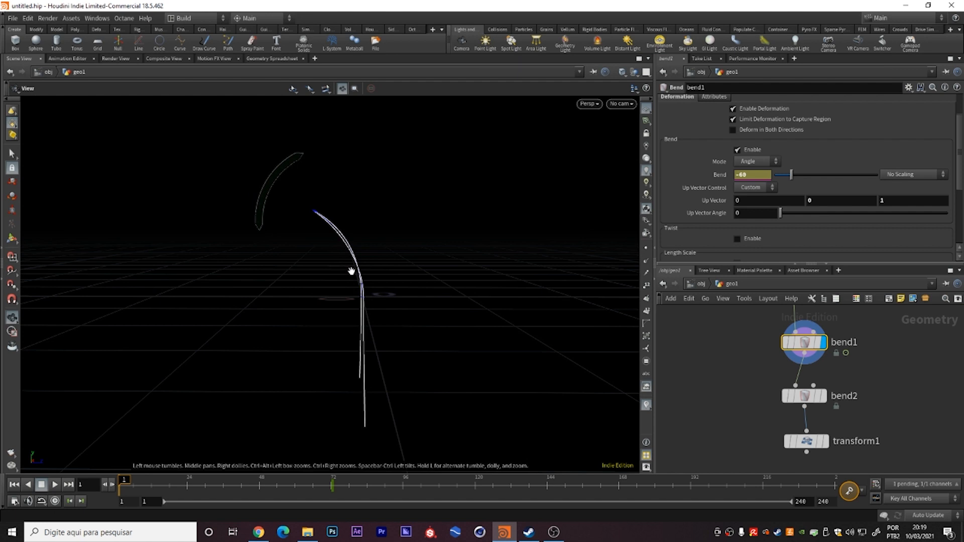
key("Return")
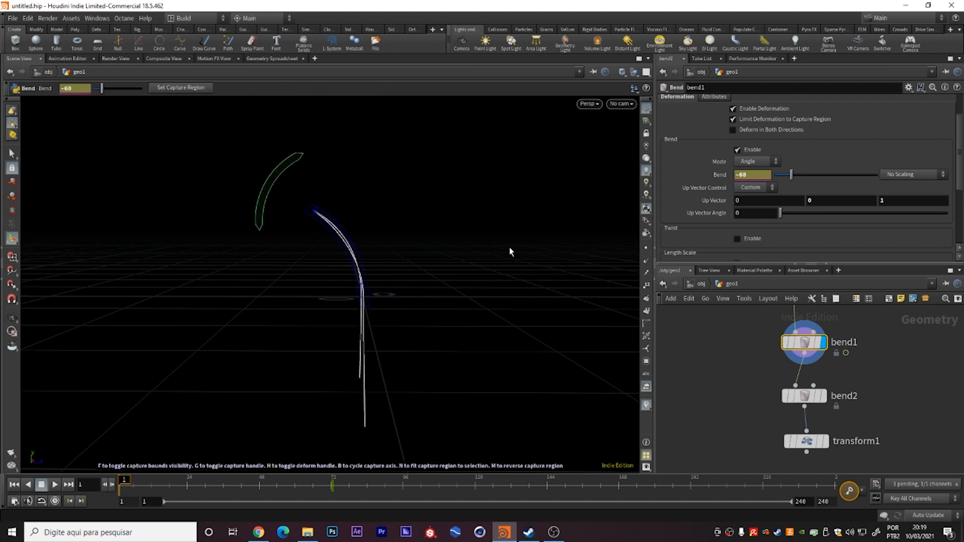
left_click(753, 174, "alt")
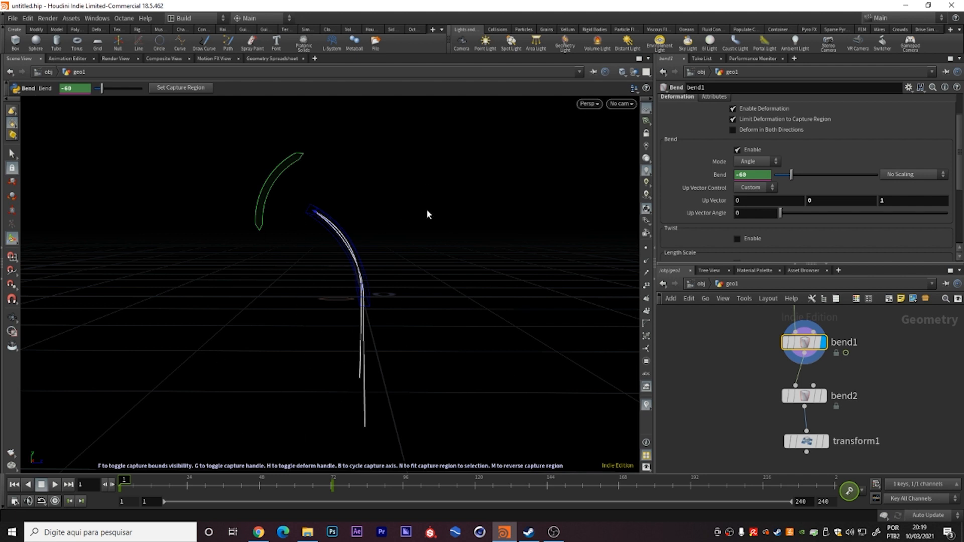
- Display bend2 and keyframe its bend angle of -180 at frame 72
left_click(822, 395)
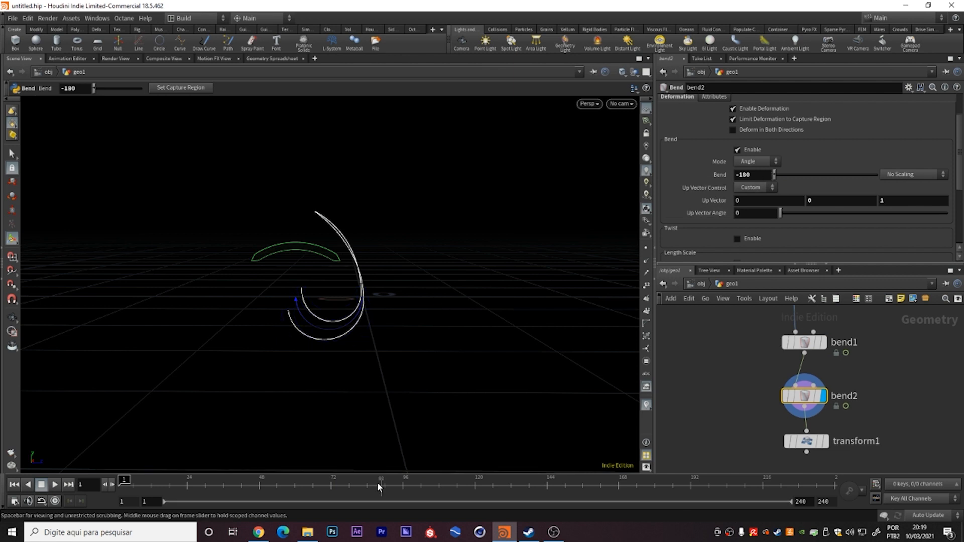
left_click(328, 483)
left_click_drag(330, 484, 332, 484)
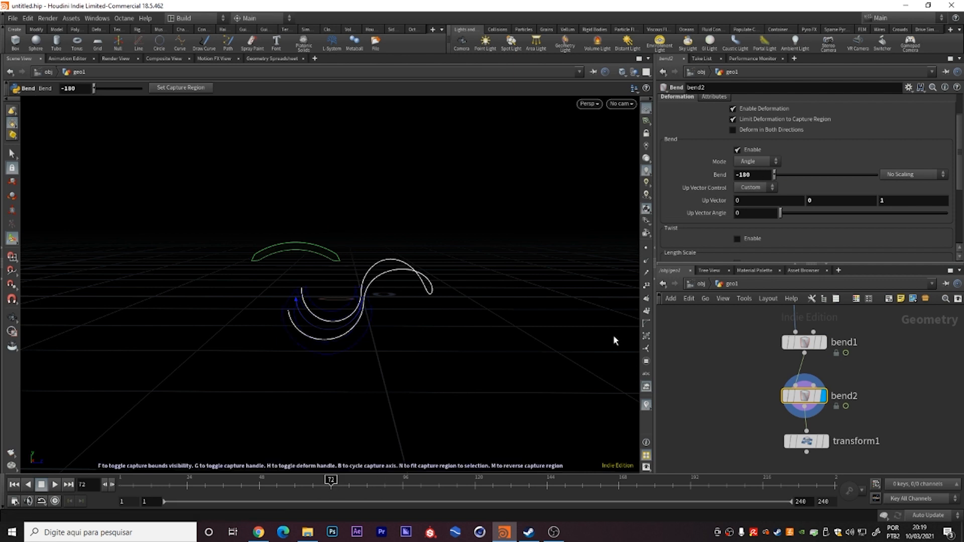
left_click(749, 176, "alt")
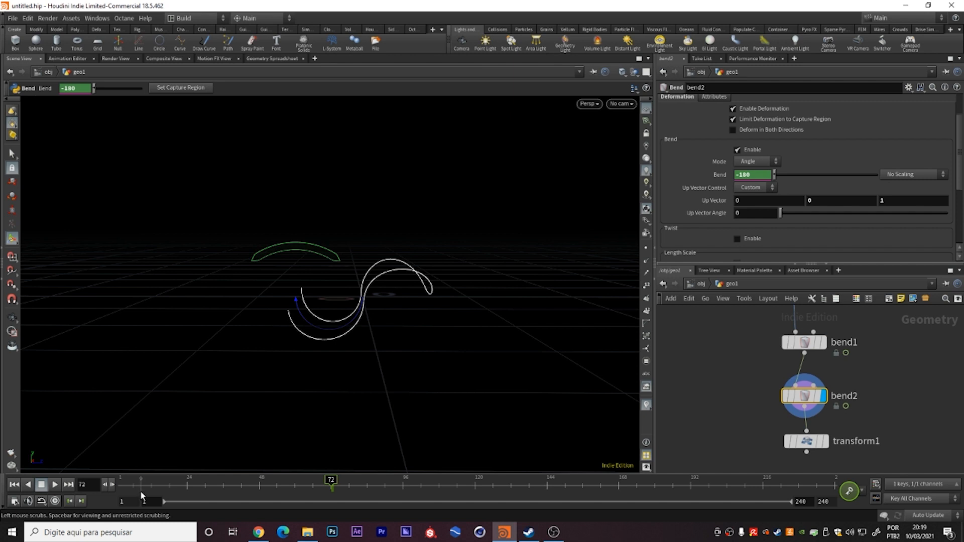
- Keyframe bend2's bend angle at 40 on frame 1 and preview the animation up to frame 72
left_click_drag(133, 485, 120, 483)
left_click_drag(762, 179, 718, 183)
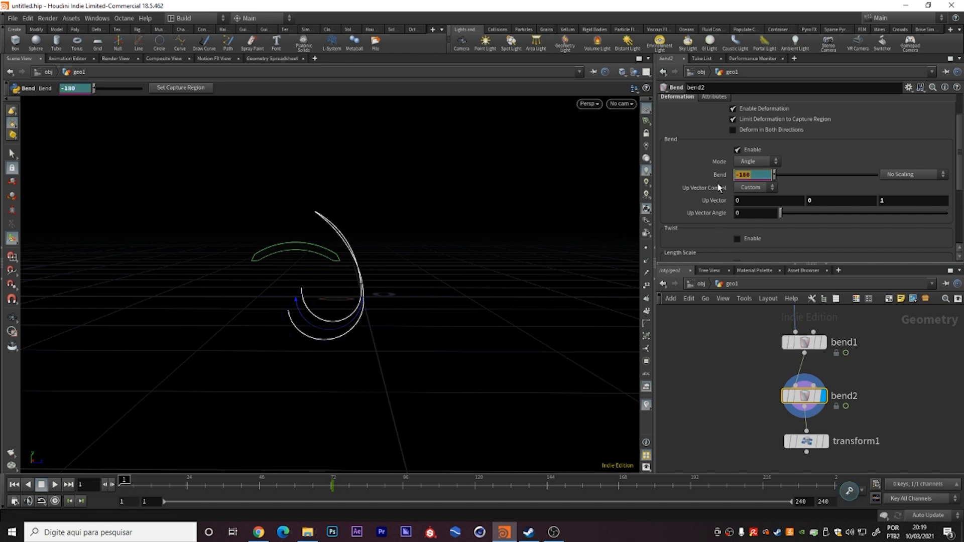
type("40")
key("Return")
left_click(742, 175, "alt")
left_click_drag(158, 475, 331, 479)
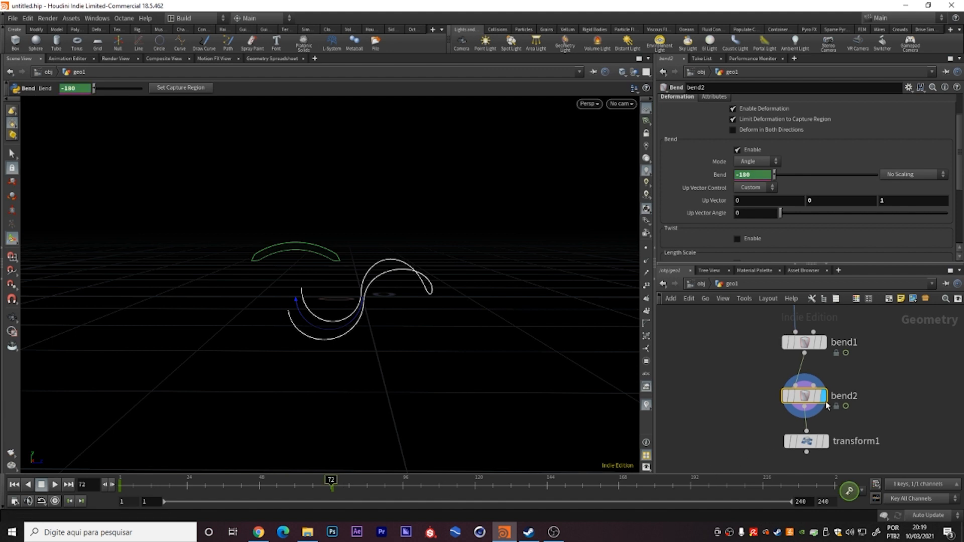
- Link bend2's bend angle to bend1's with a copied relative reference and preview the animation up to frame 72
left_click(827, 344)
left_click(824, 343)
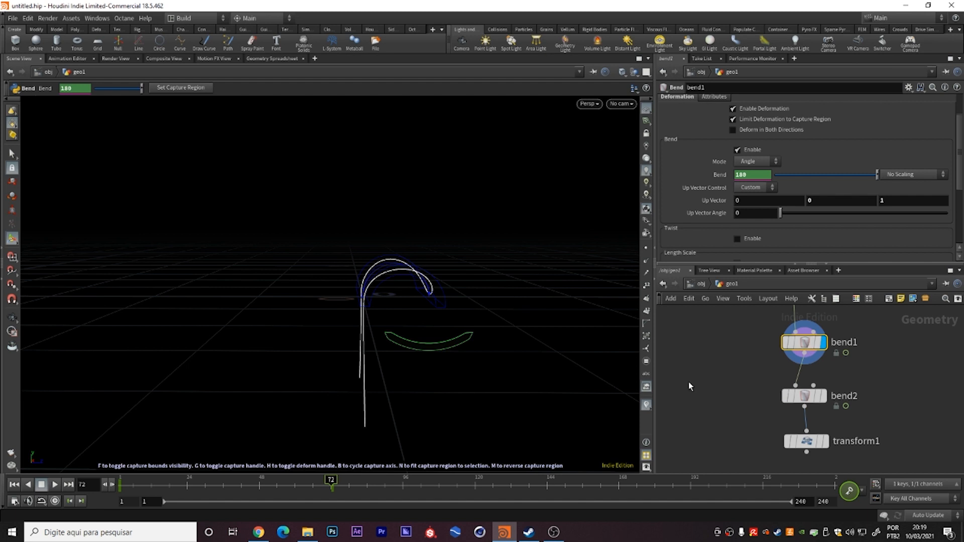
right_click(761, 177)
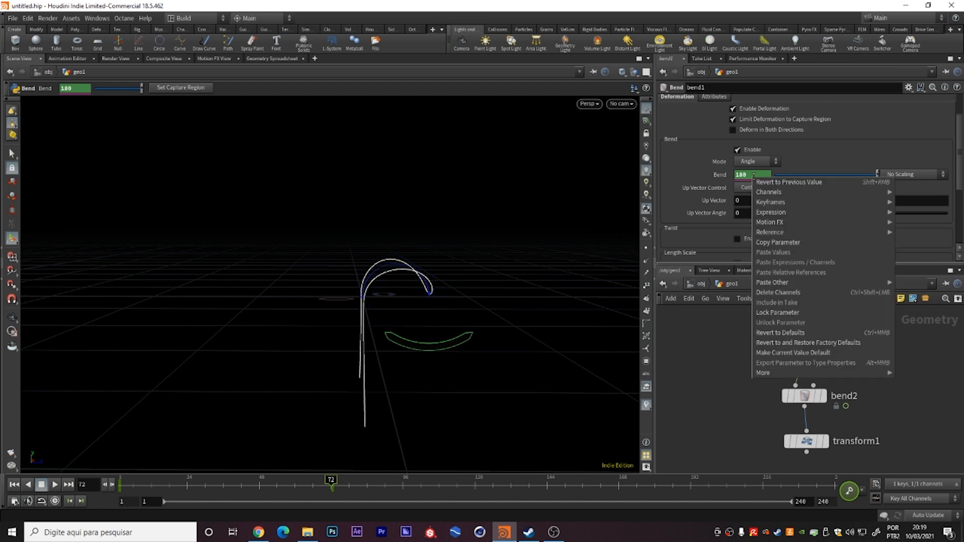
left_click(809, 243)
left_click(804, 399)
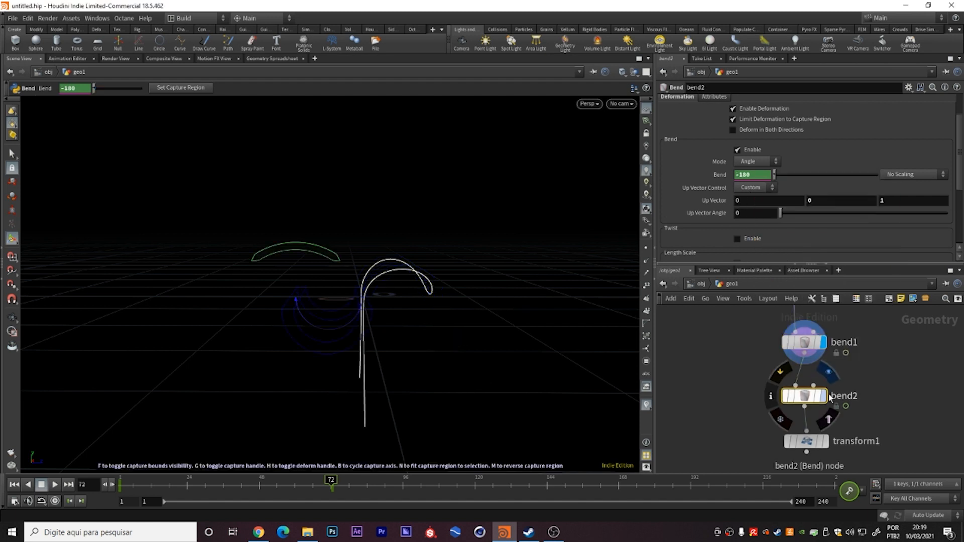
left_click(823, 396)
right_click(750, 176)
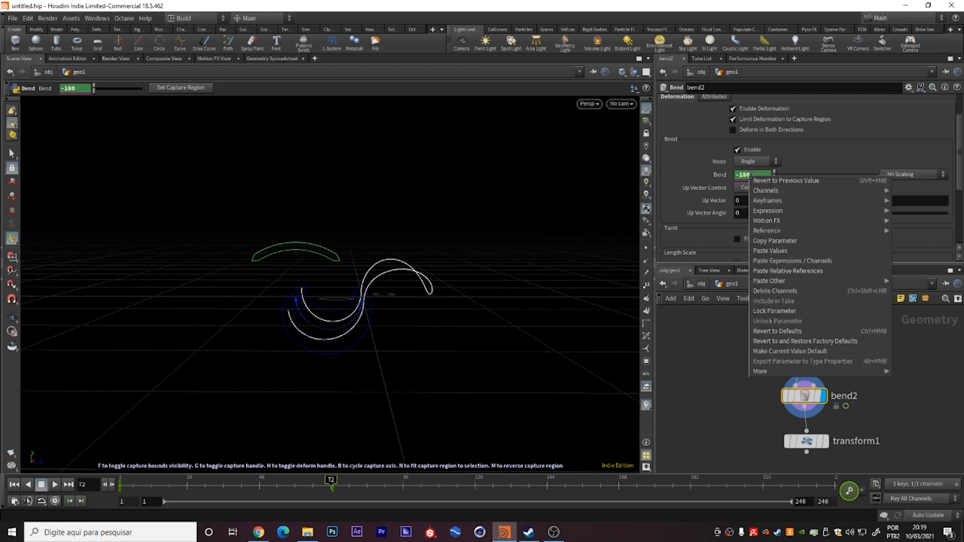
left_click(810, 271)
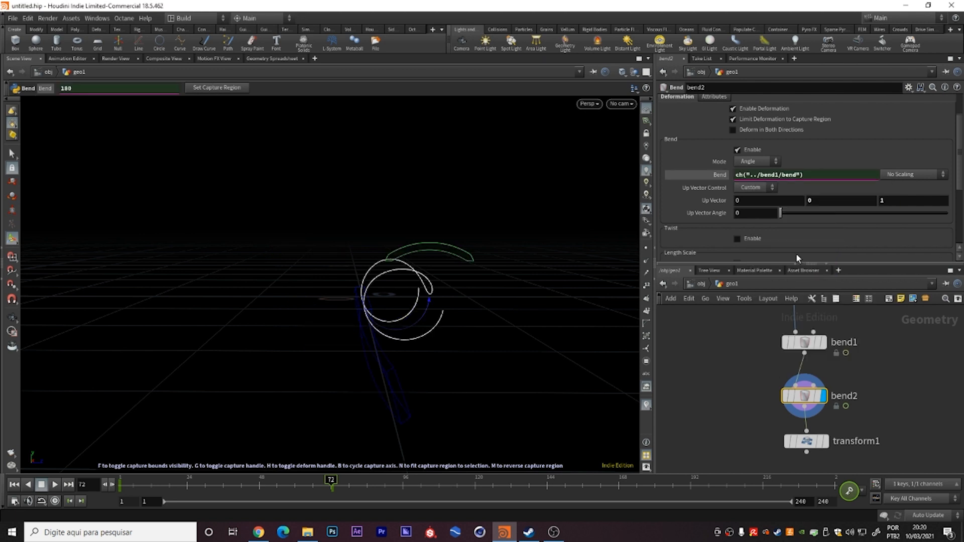
left_click_drag(133, 483, 331, 479)
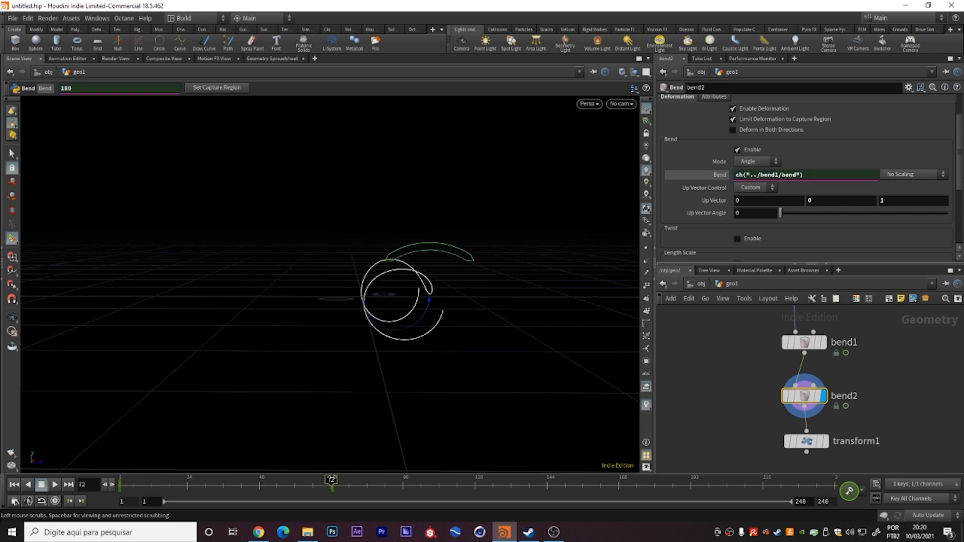
- Delete bend2's bend angle channel, paste the relative reference to bend1's bend angle back in, and scrub to frame 71
right_click(764, 175)
left_click(813, 292)
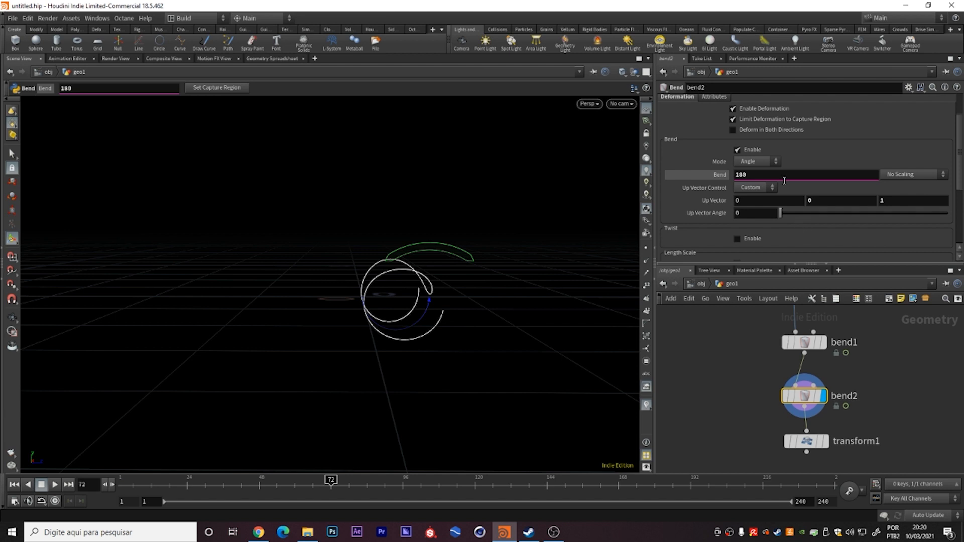
right_click(747, 176)
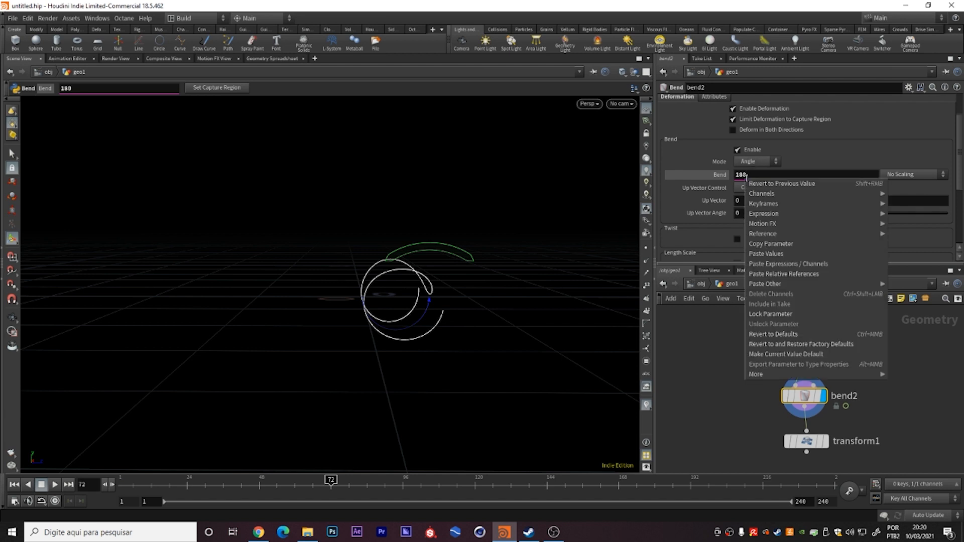
left_click(809, 273)
left_click_drag(267, 483, 328, 482)
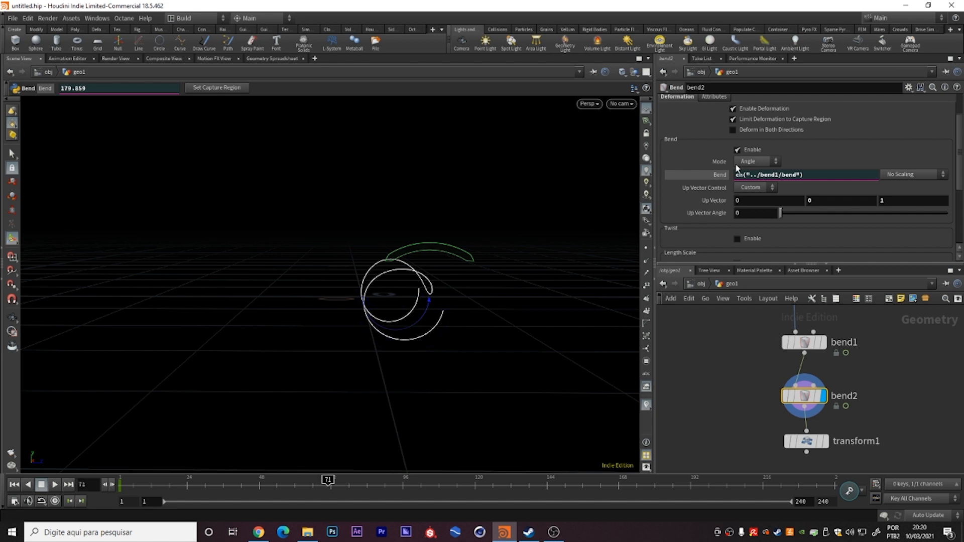
- Negate bend2's bend expression to -ch("../bend1/bend") and scrub the timeline back to frame 1
left_click(735, 175)
type("-")
key("Return")
left_click_drag(160, 487, 107, 487)
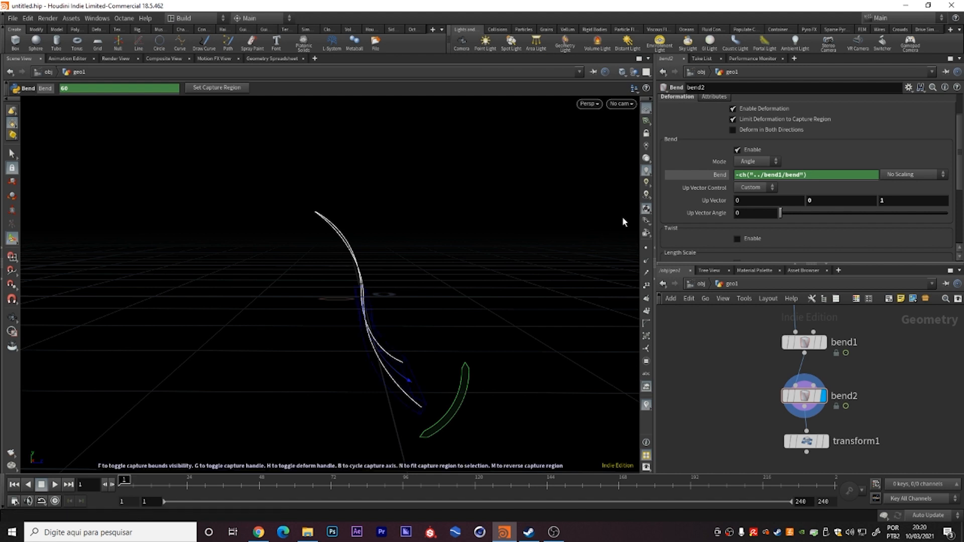
- Compare the bend angles of bend1 and bend2, preview the animation up to frame 72, and return to frame 1
left_click(793, 344)
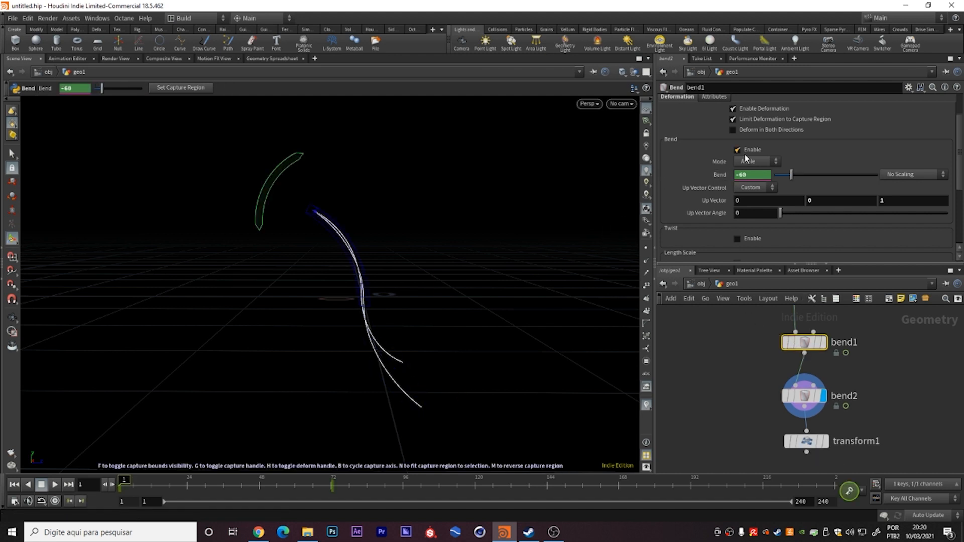
left_click(803, 395)
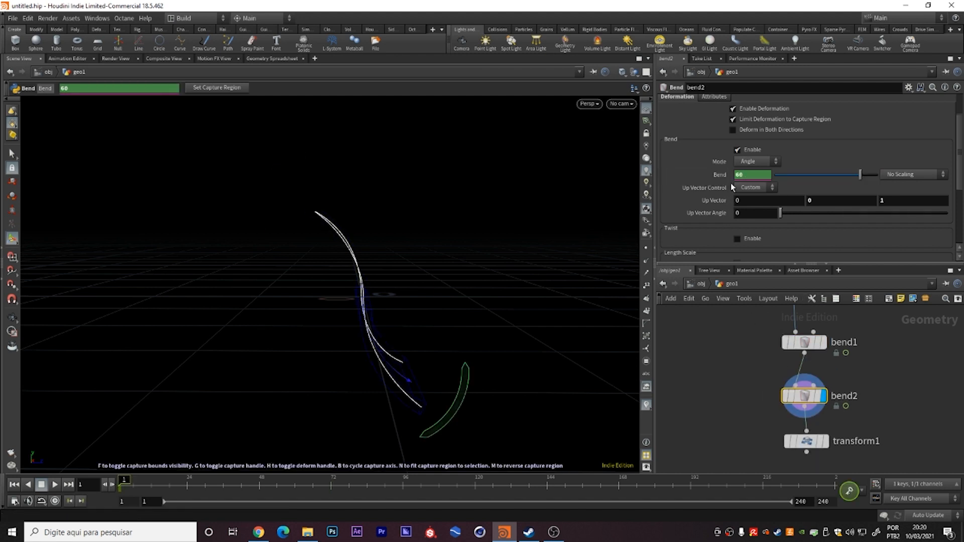
left_click(724, 175)
left_click_drag(124, 485, 330, 484)
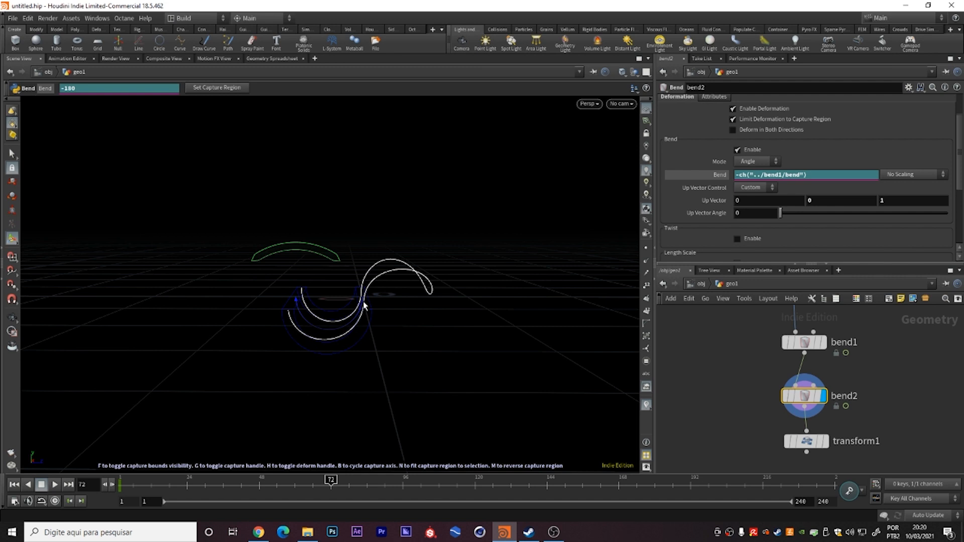
left_click_drag(300, 485, 119, 486)
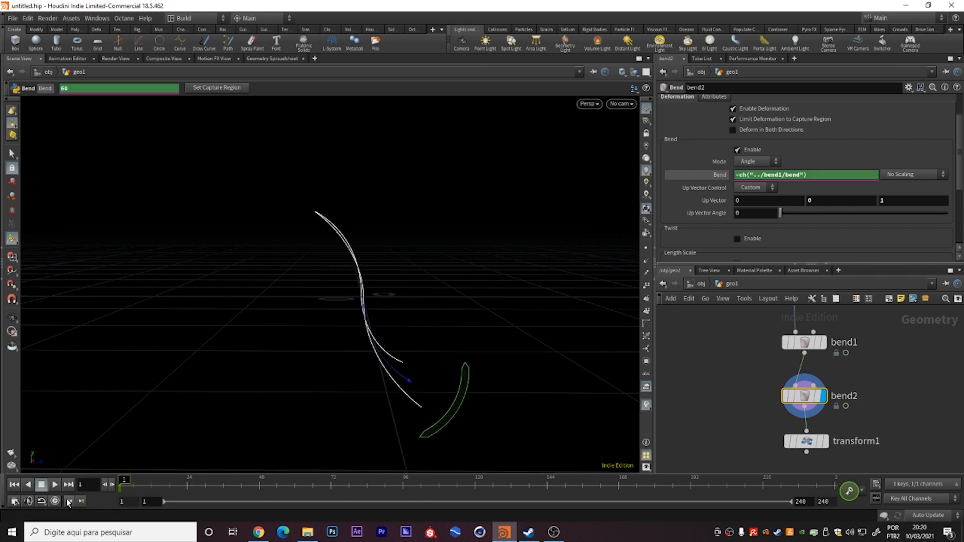
left_click(54, 485)
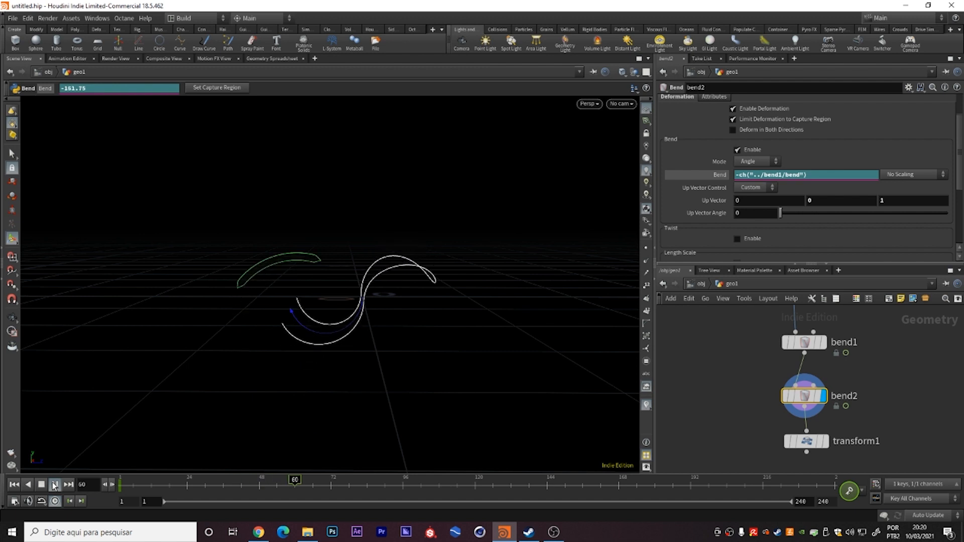
left_click(54, 485)
left_click(14, 484)
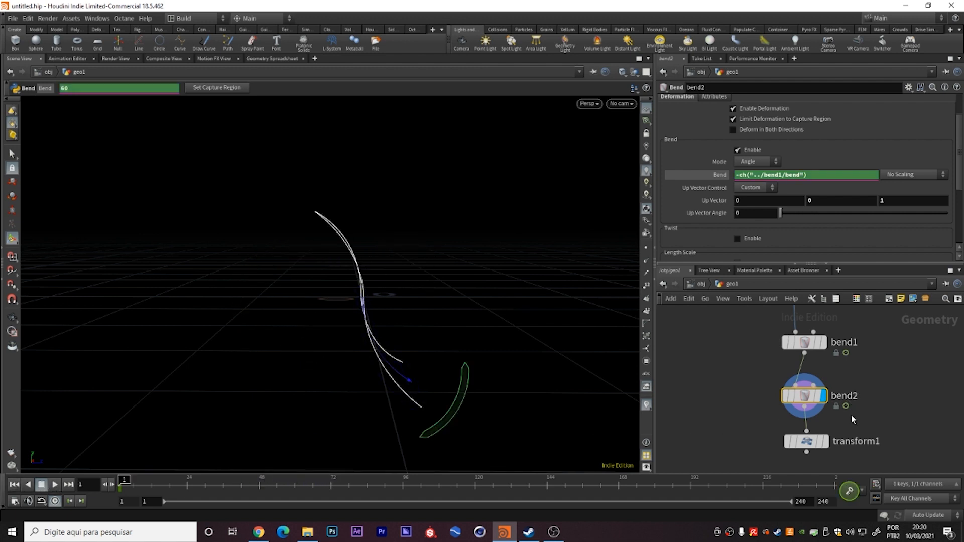
- Display transform1 and keyframe its X rotation at 90 on frame 1
left_click(822, 441)
middle_click_drag(874, 429, 846, 401)
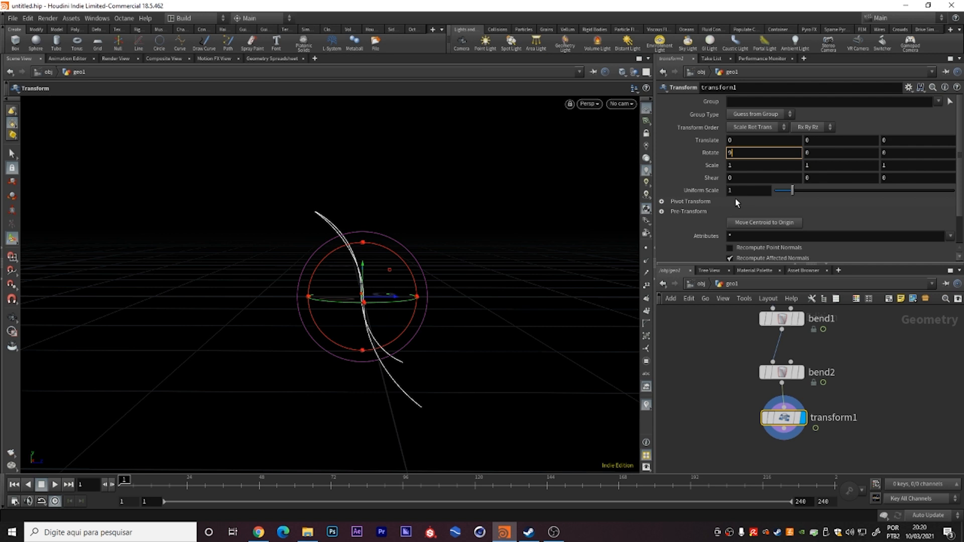
key("Return")
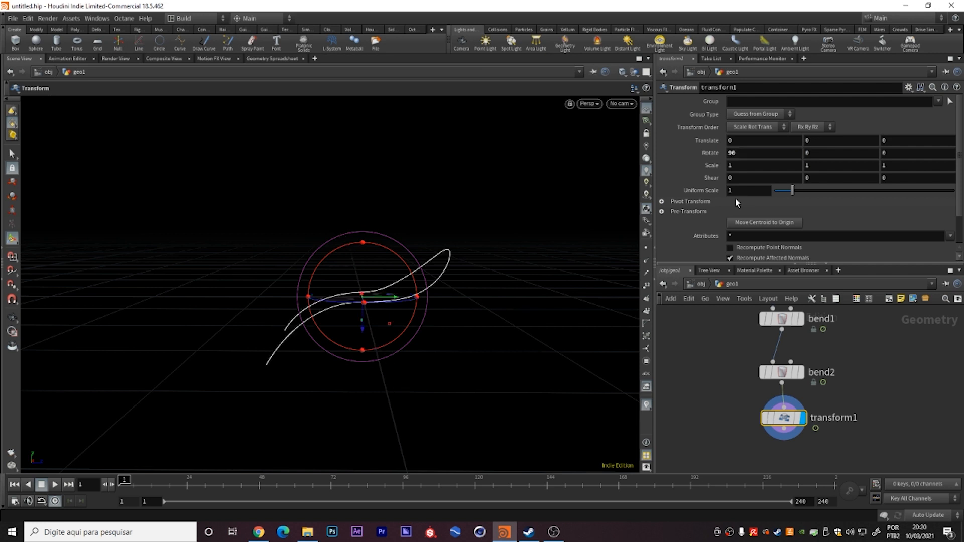
left_click(741, 155, "alt")
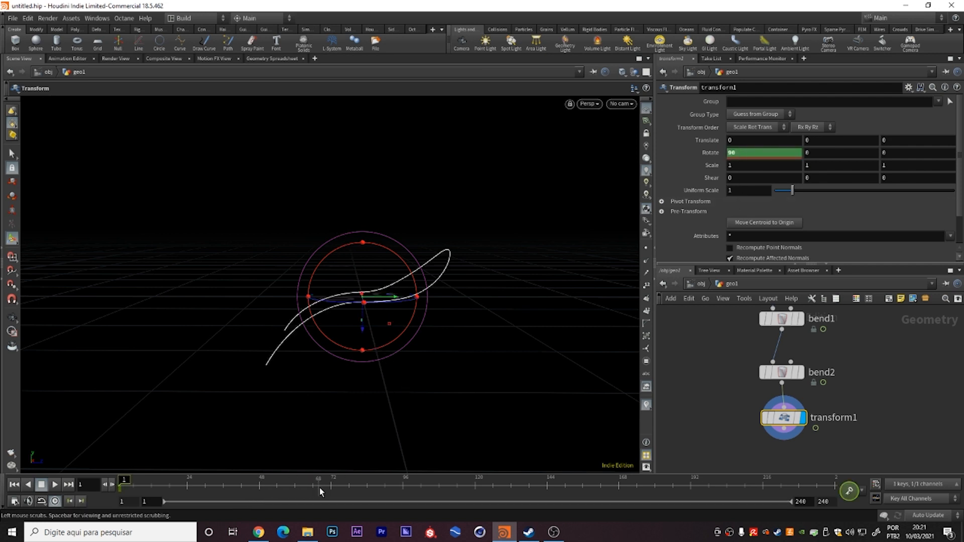
- Keyframe transform1's X rotation at 0 on frame 72 and play the animation from frame 1
left_click(331, 485)
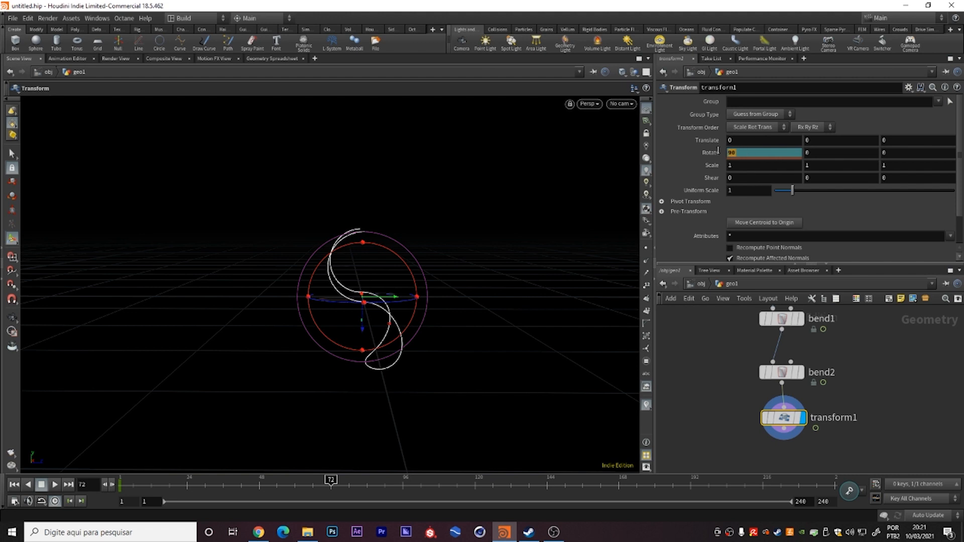
type("0")
key("Return")
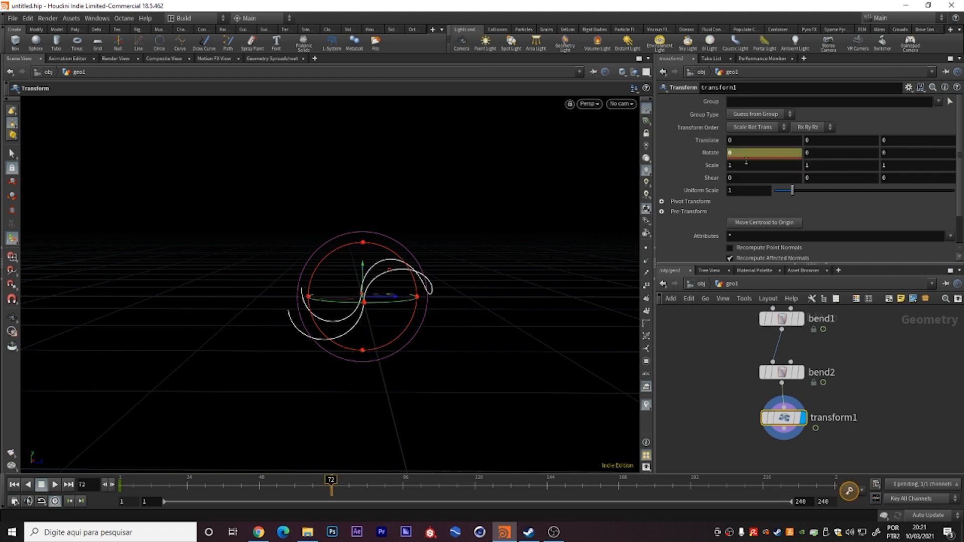
left_click(739, 156, "alt")
left_click(15, 484)
left_click(54, 485)
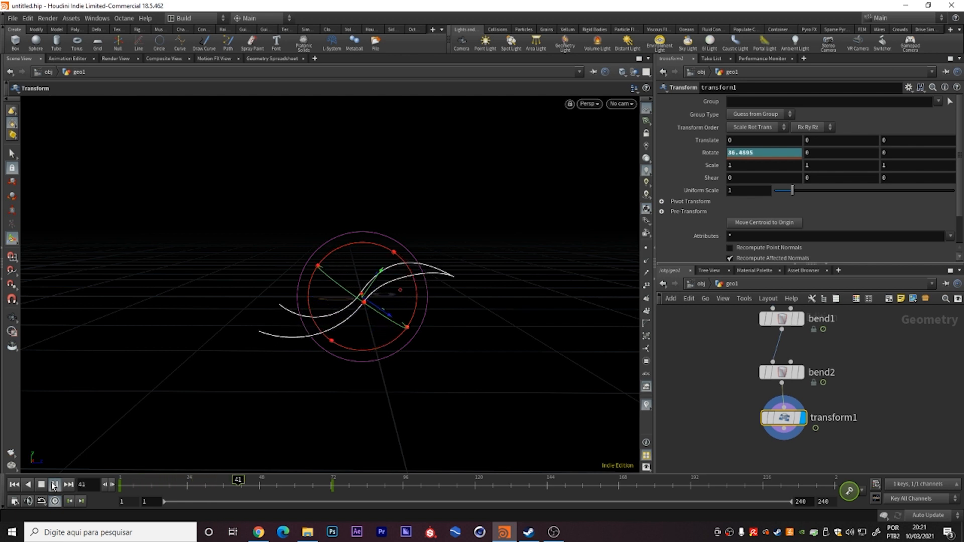
left_click(55, 484)
- Set transform1's X rotation keyframe on frame 1 to -90 and play the animation
left_click(14, 484)
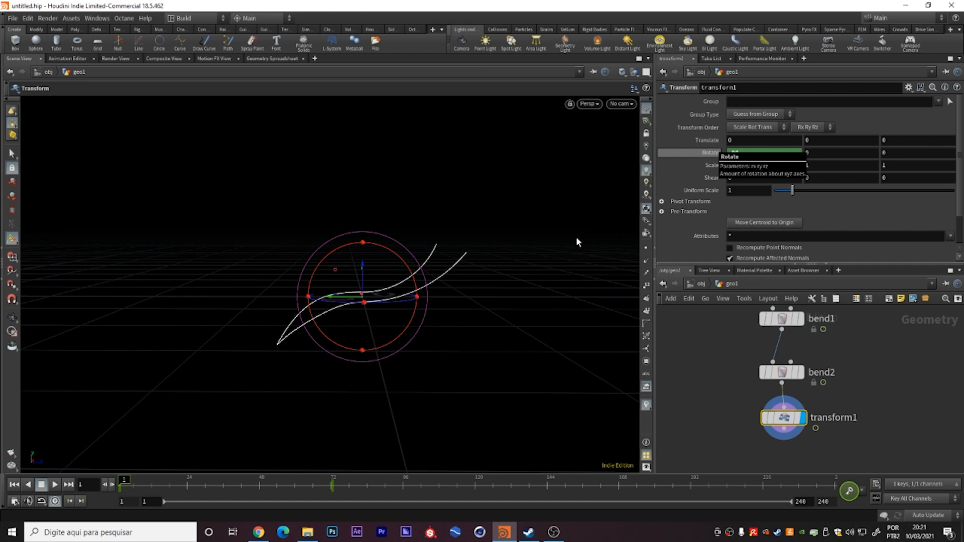
left_click(56, 484)
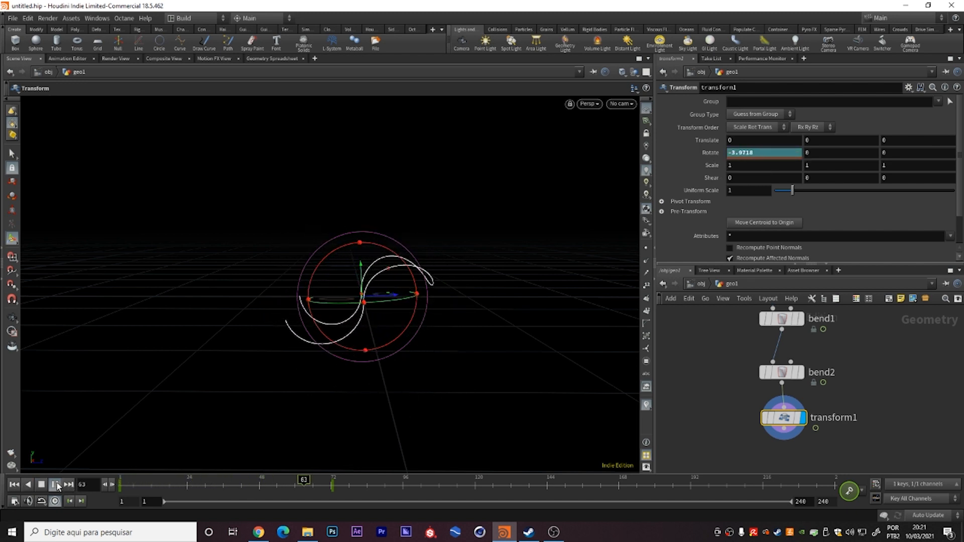
left_click(56, 485)
- Change transform1's X rotation keyframe on frame 1 to -60 and play the animation to frame 70
left_click(14, 485)
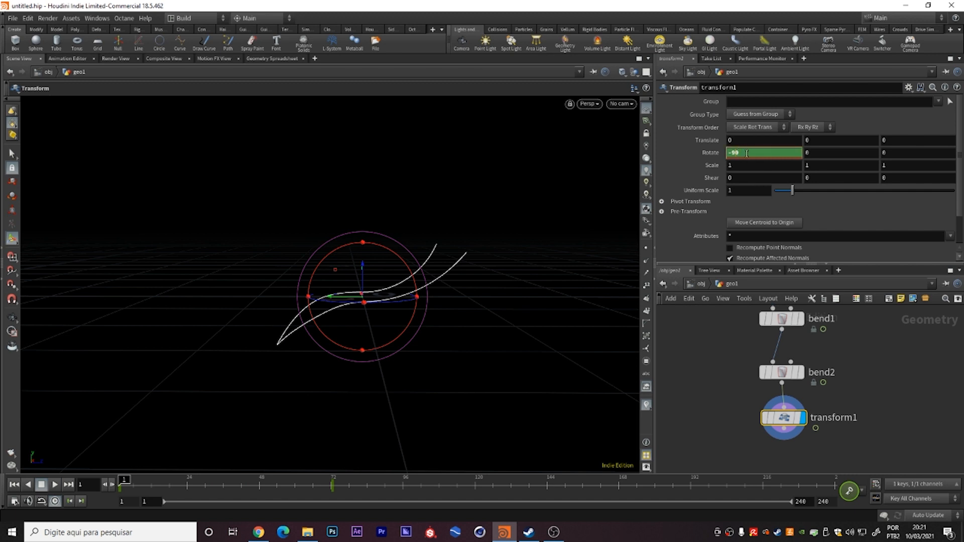
type("6")
key("Return")
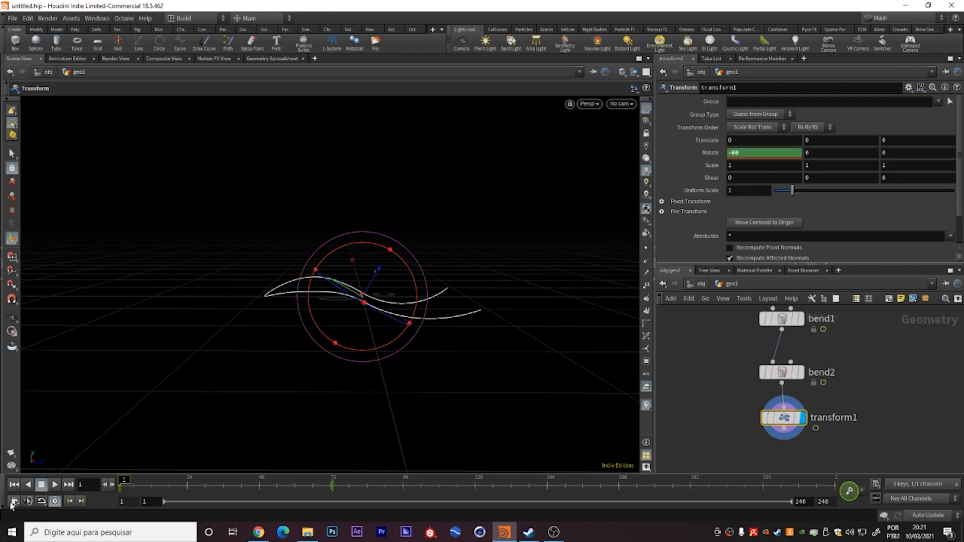
left_click(55, 486)
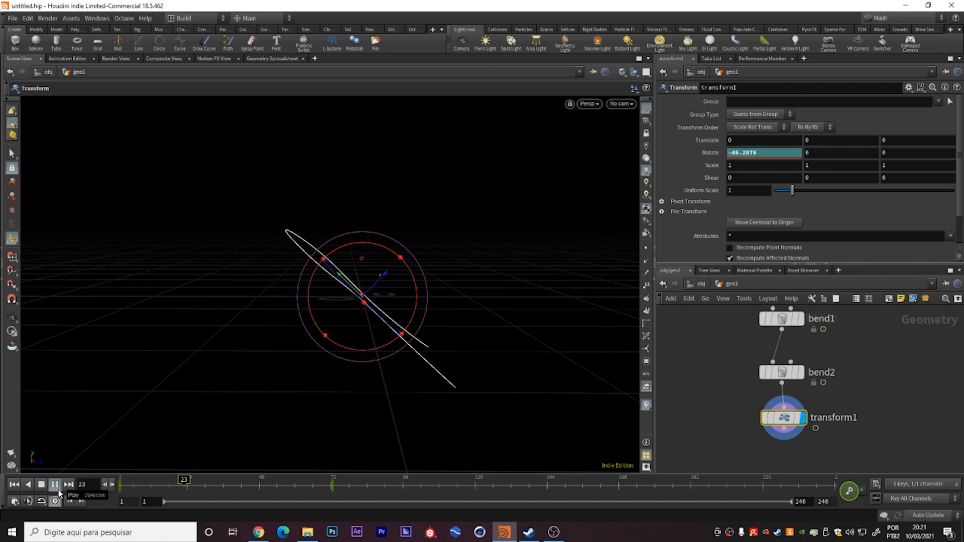
left_click(55, 485)
- Rename the transform1 node to ROT
middle_click_drag(842, 381, 839, 315)
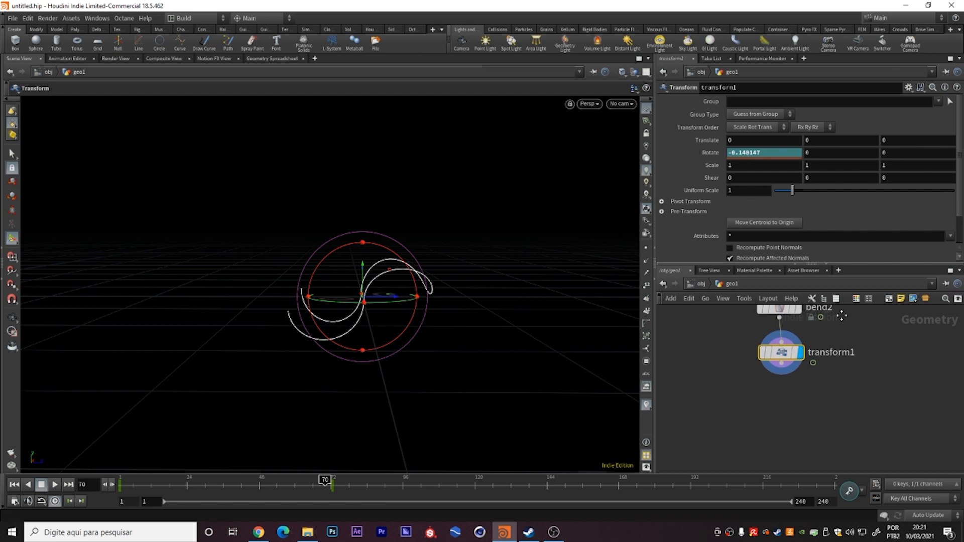
double_click(840, 353)
type("ro")
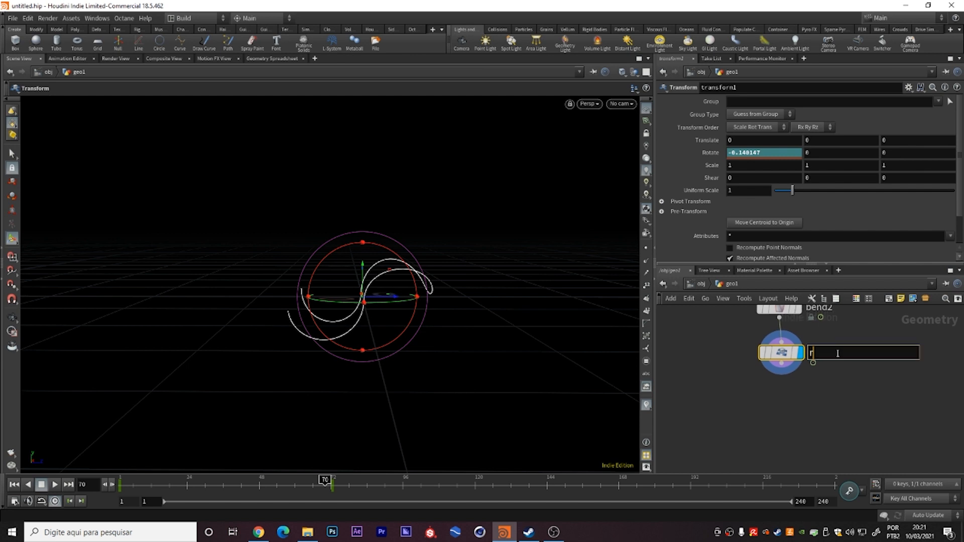
key("BackSpace")
key("BackSpace")
type("ROT")
key("Return")
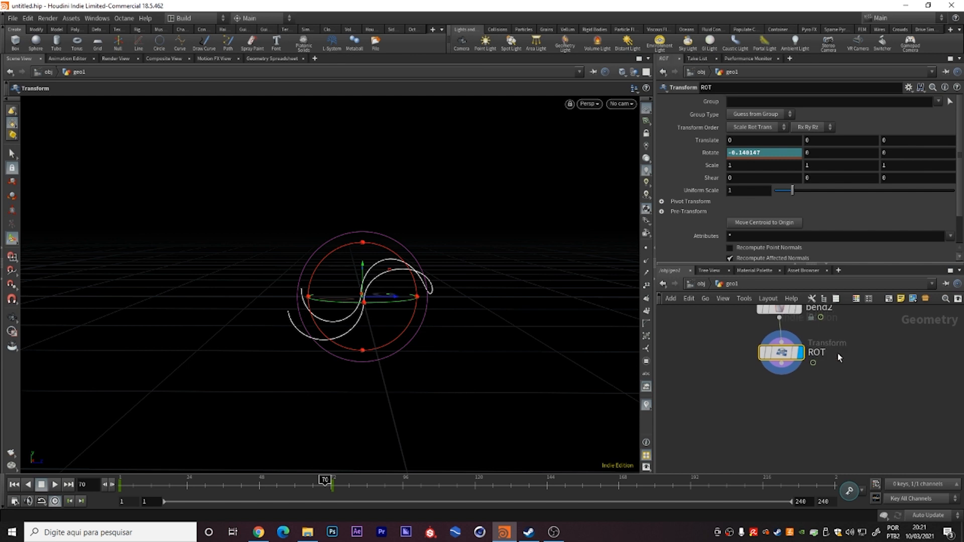
middle_click_drag(807, 357, 779, 429)
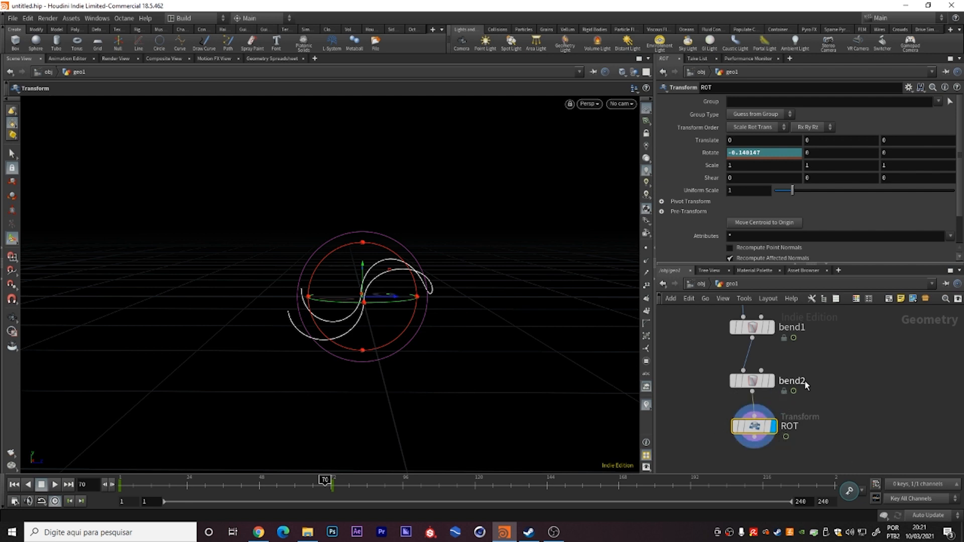
middle_click_drag(835, 335, 877, 308)
scroll(719, 392, "up", 1)
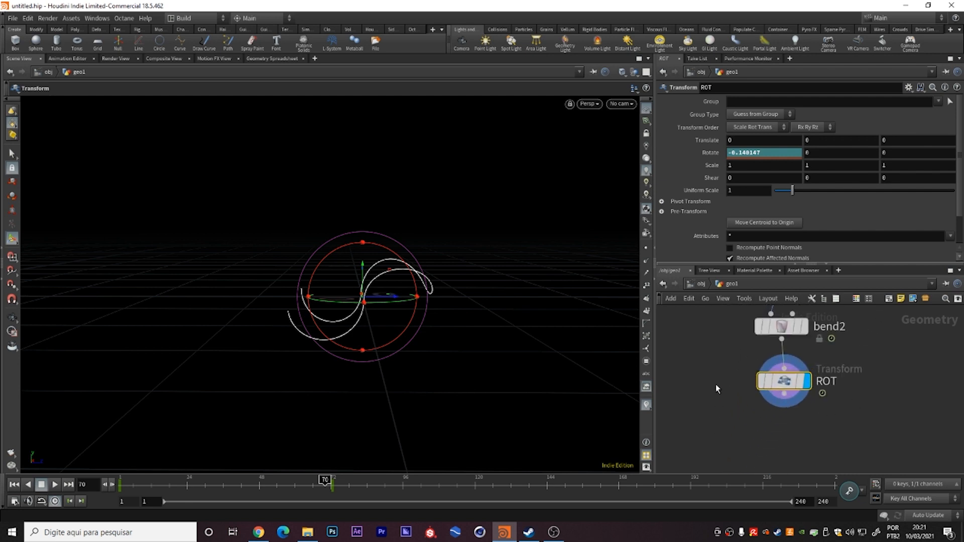
middle_click_drag(836, 425, 848, 373)
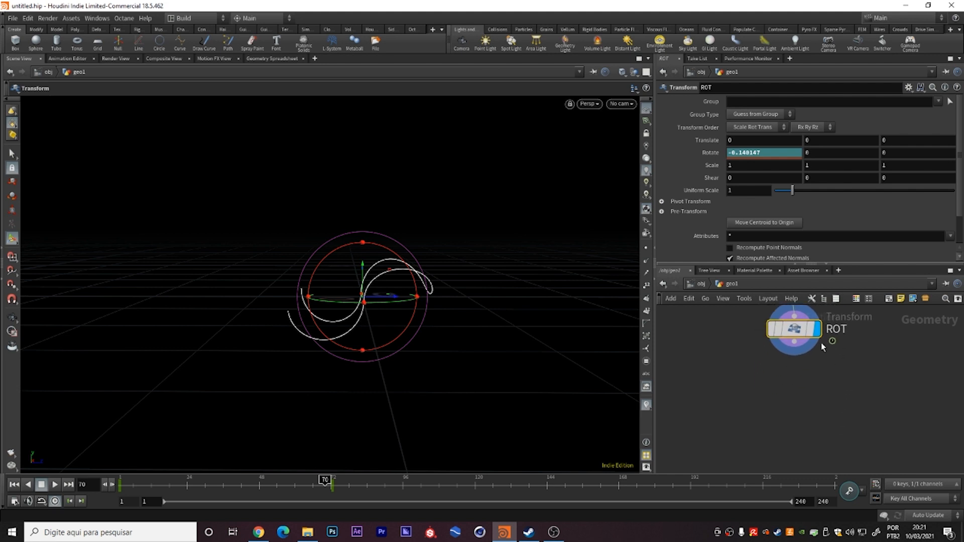
left_click_drag(799, 332, 800, 337)
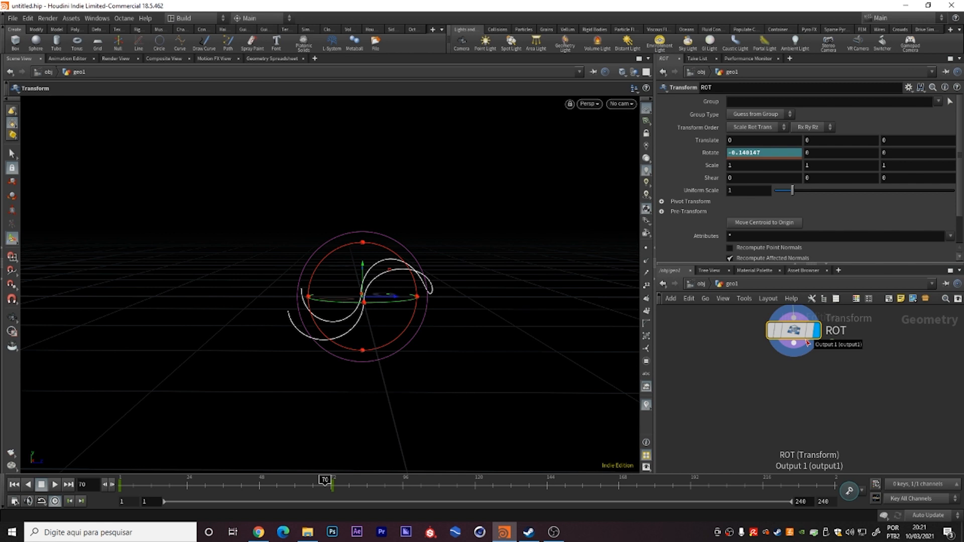
mouse_move(799, 340)
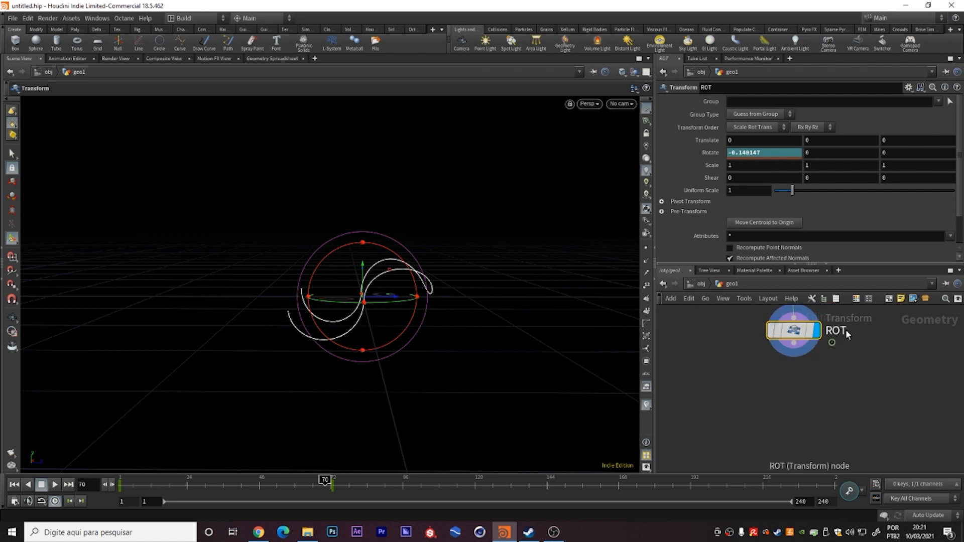
- Append a new Transform node to the output of ROT and display it
left_click(794, 345)
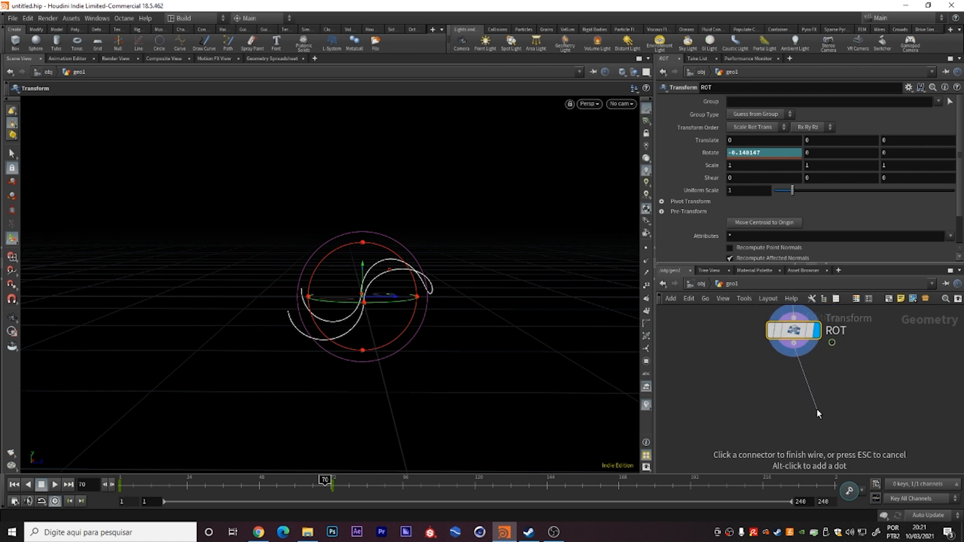
key("Escape")
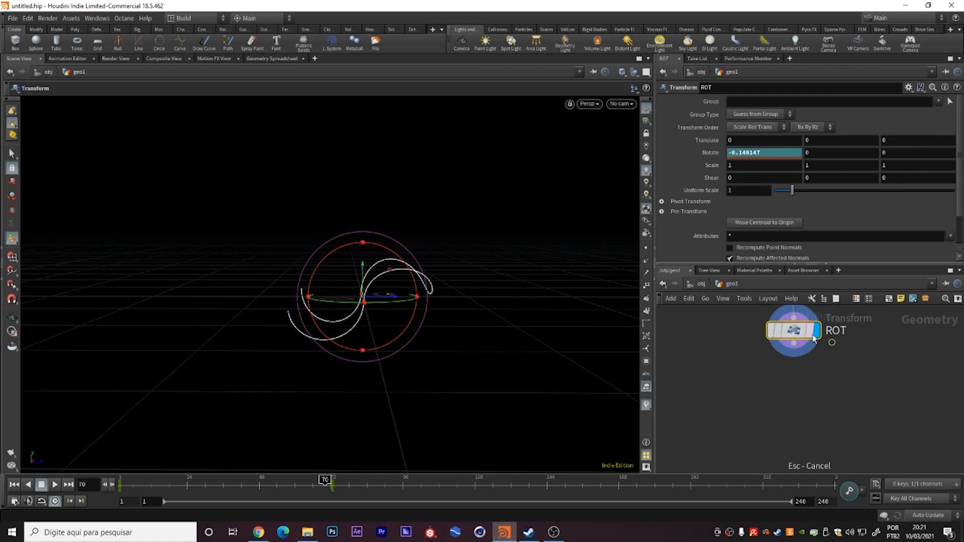
left_click(795, 345)
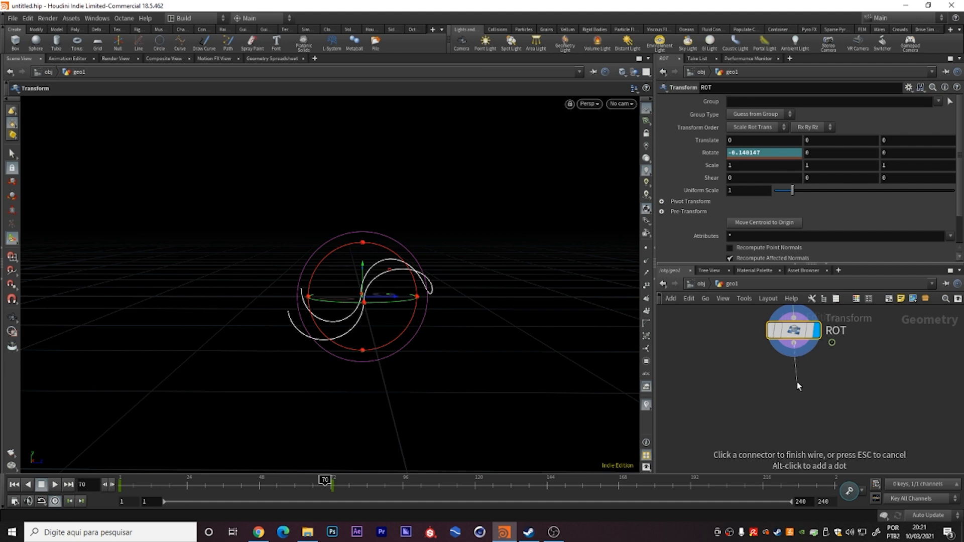
left_click(797, 381)
type("transf")
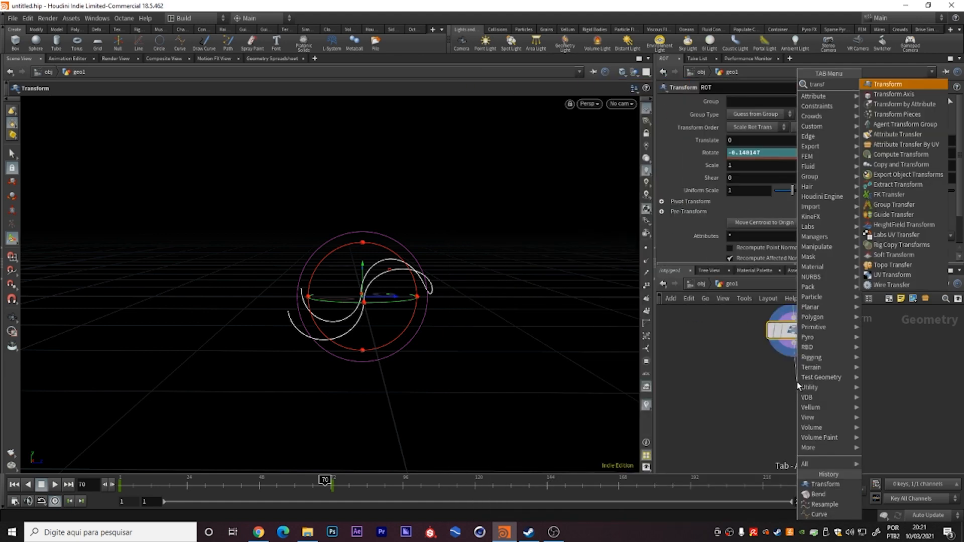
key("Return")
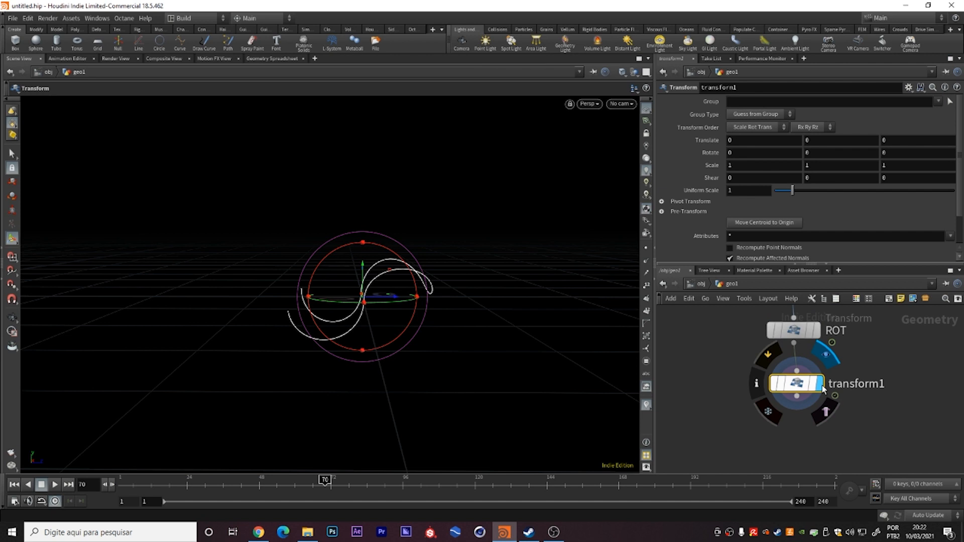
left_click(818, 384)
- Rename the new transform1 node below ROT to ESC
double_click(874, 383)
key("ctrl+a")
type("es")
key("BackSpace")
key("BackSpace")
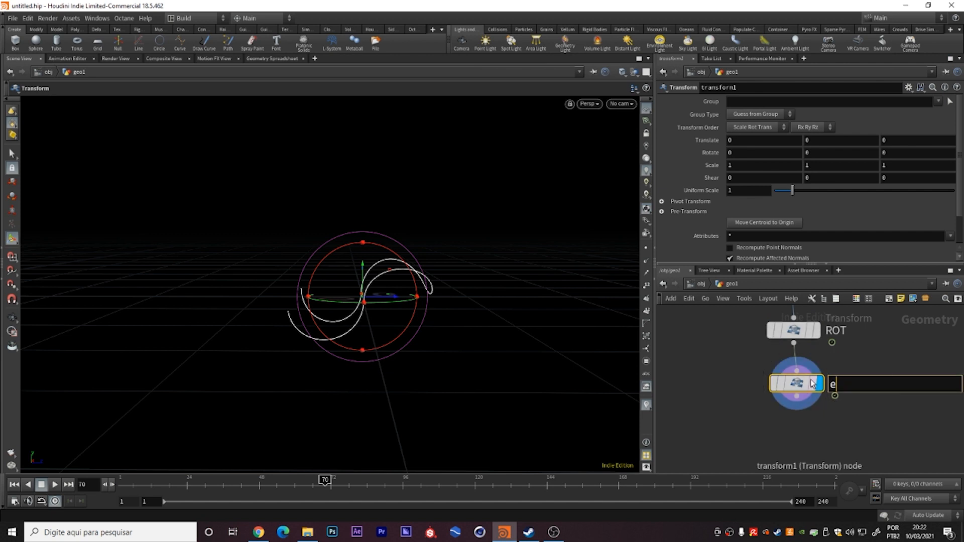
mouse_move(812, 384)
type("ESC")
key("Return")
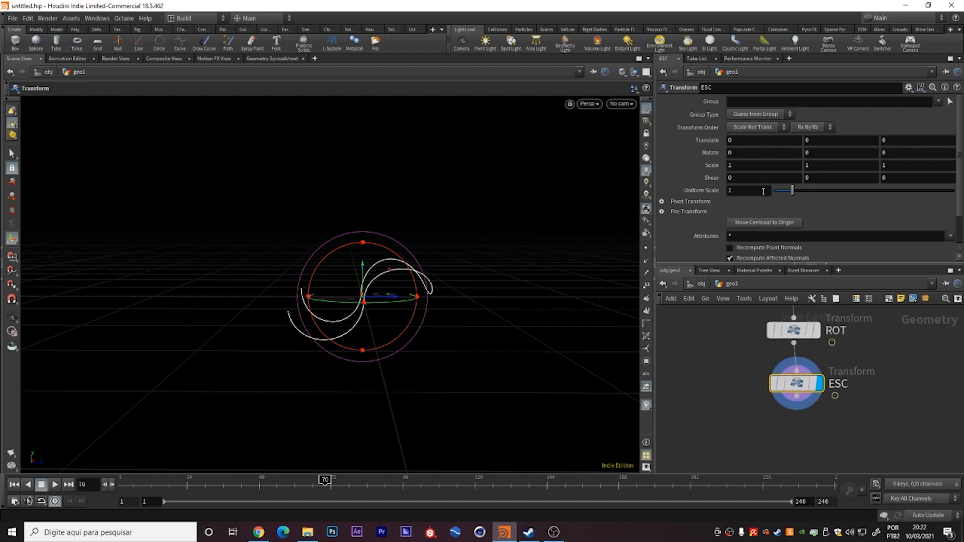
- Set a Uniform Scale keyframe of 0 on the ESC node at frame 1
left_click_drag(325, 481, 120, 482)
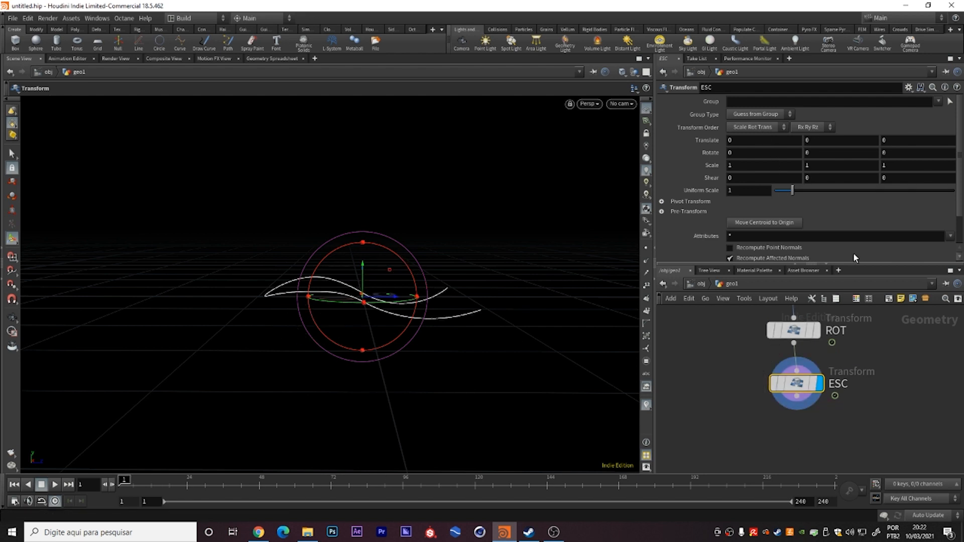
double_click(746, 191)
type("0")
key("Return")
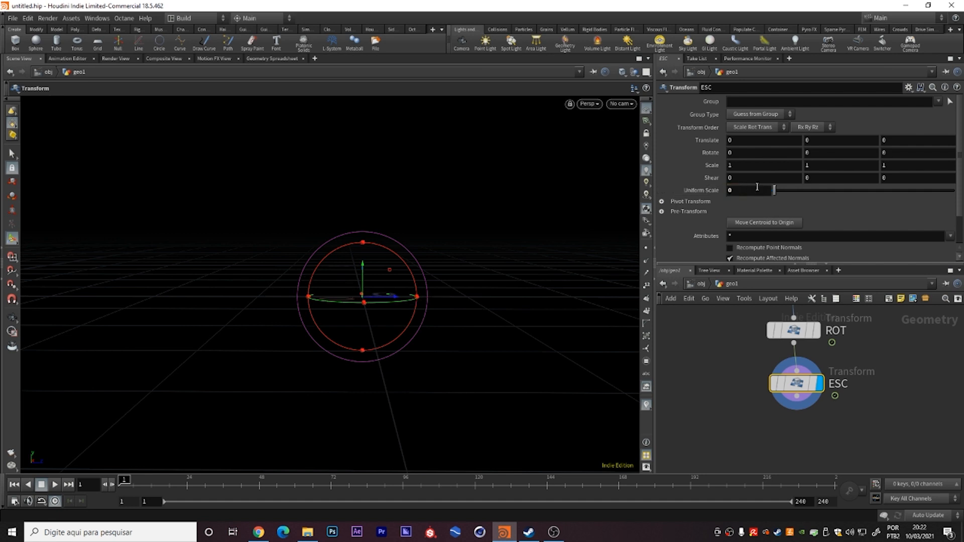
left_click(737, 190, "alt")
- Set a Uniform Scale keyframe of 1 on the ESC node at frame 72
left_click(330, 491)
double_click(737, 190)
type("1")
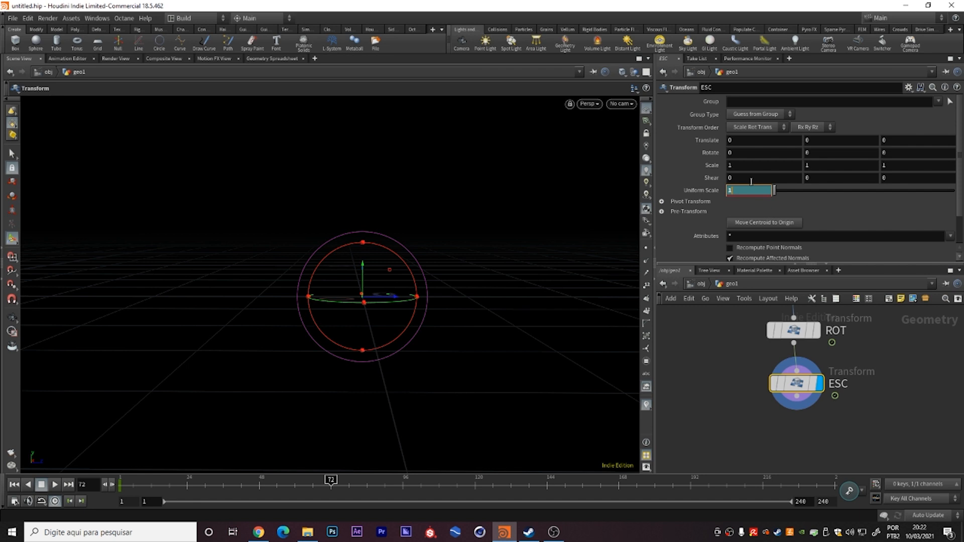
key("Return")
left_click(743, 190, "alt")
- Play the animation from frame 1 to check the curve's scale-up, then stop playback
left_click(14, 484)
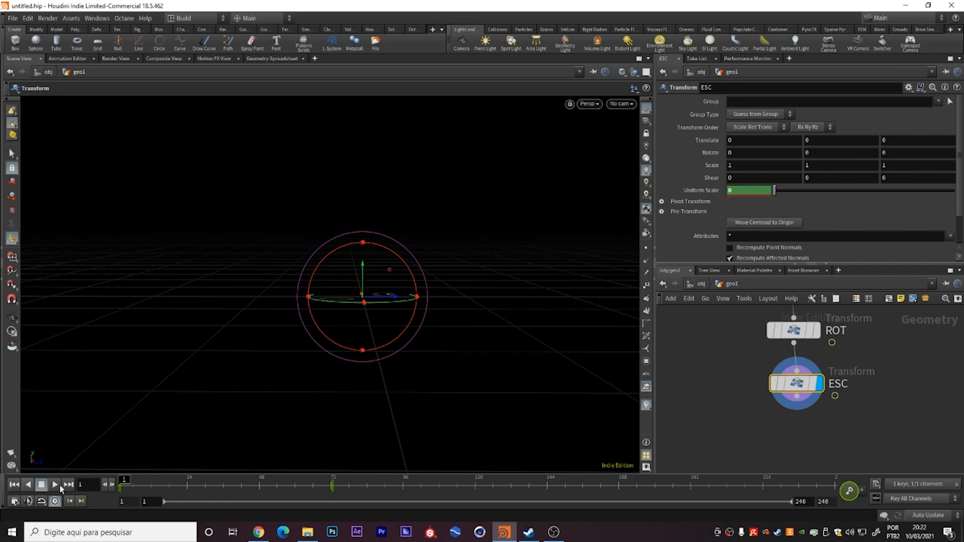
left_click(57, 485)
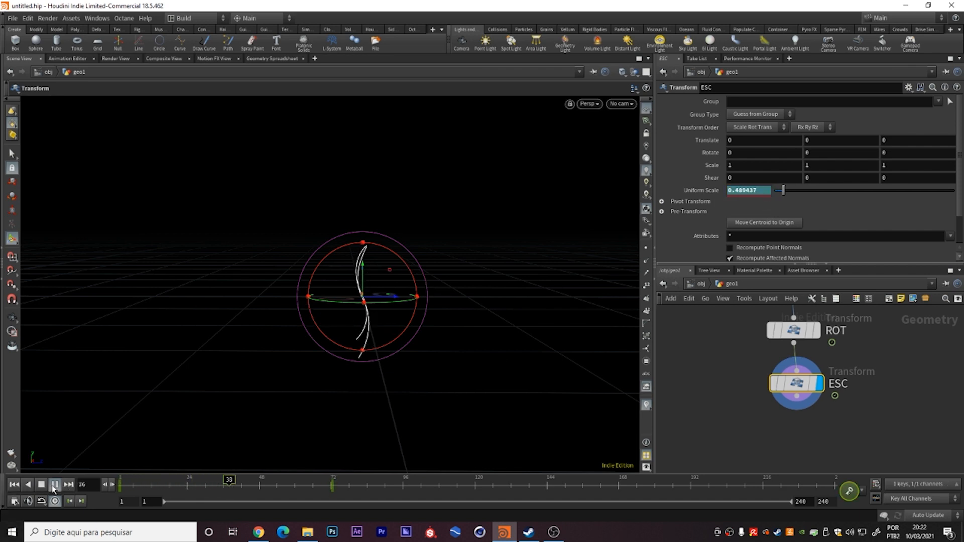
left_click(42, 485)
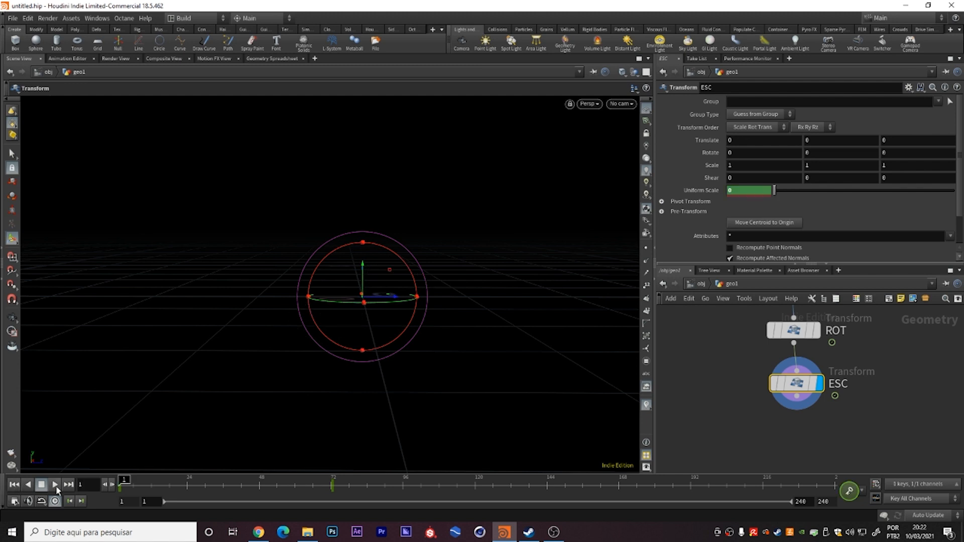
left_click(55, 485)
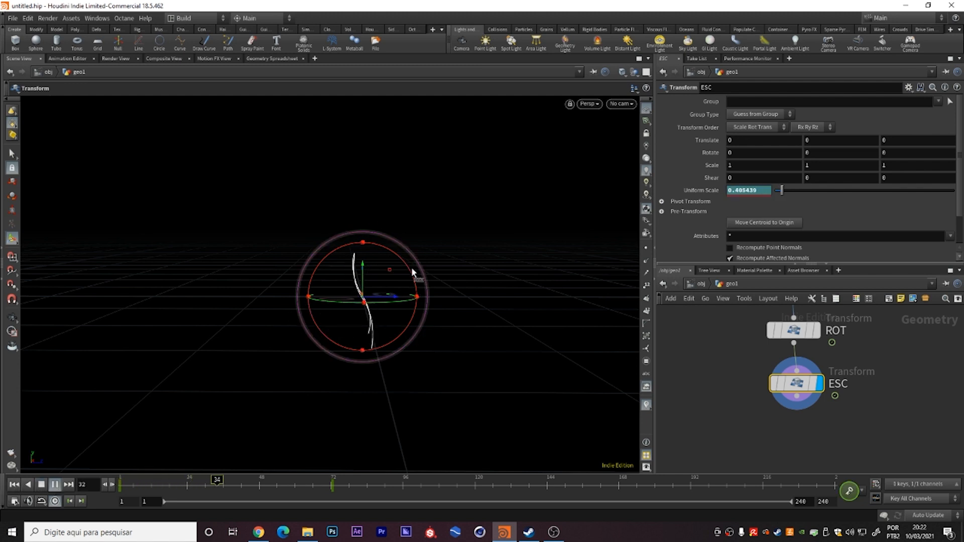
left_click(43, 484)
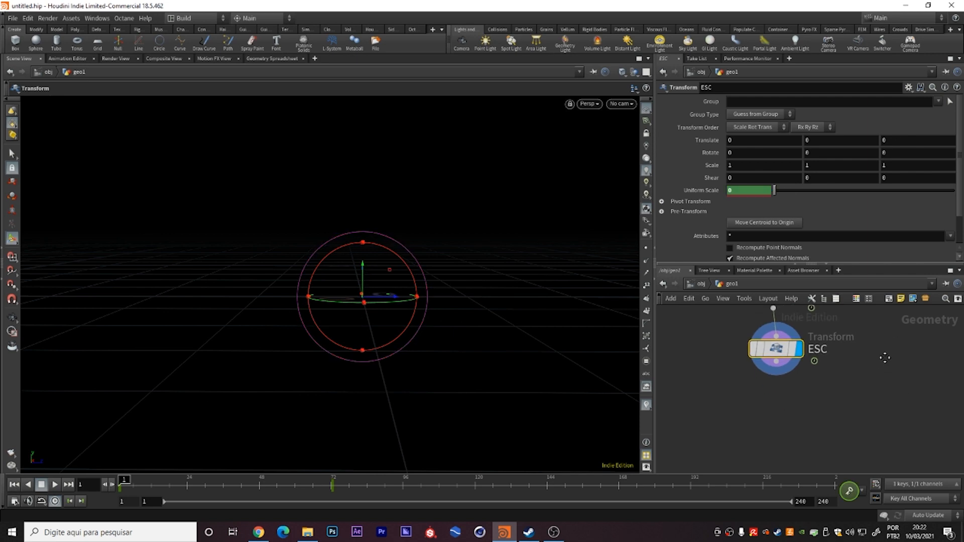
- Append a new Transform node to the output of ESC and display it
left_click(835, 396)
key("Tab")
type("transf")
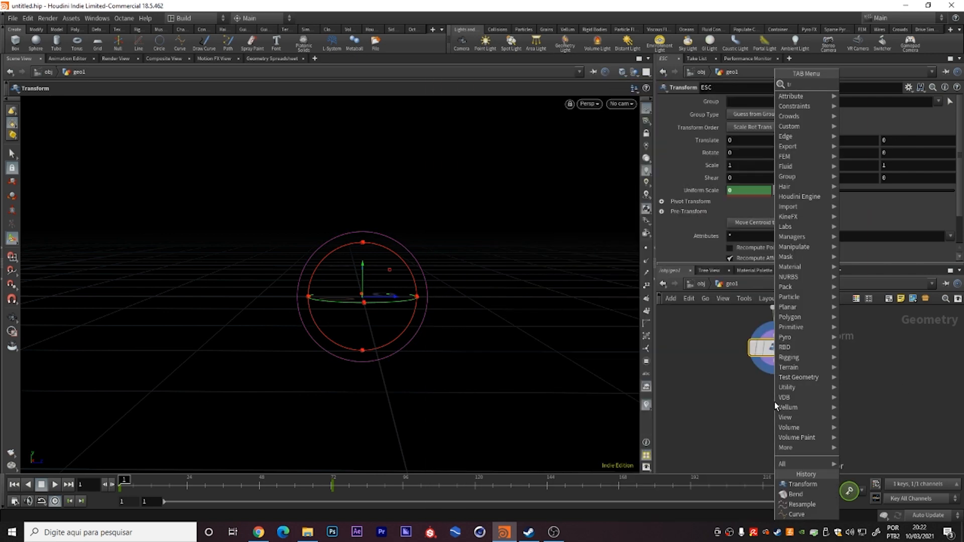
key("Return")
left_click(774, 403)
mouse_move(776, 405)
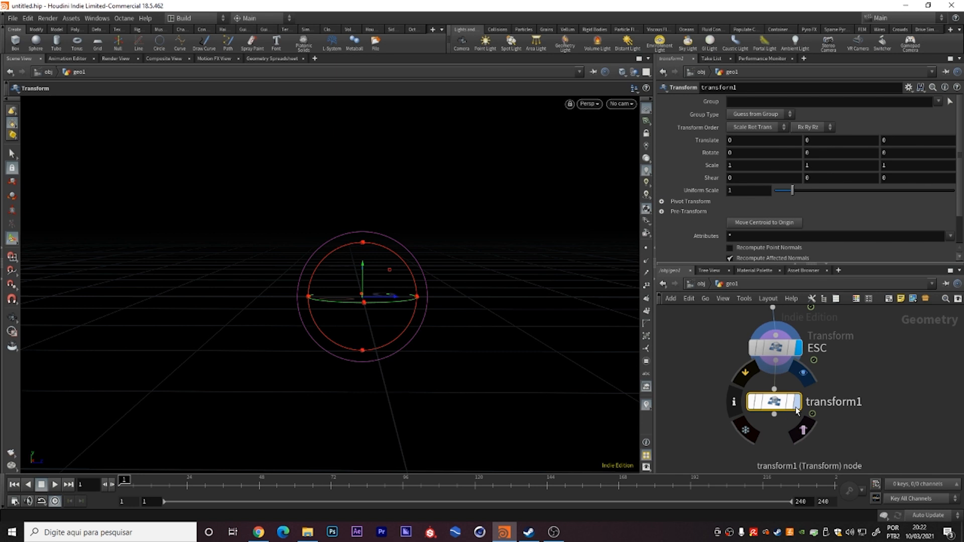
left_click(801, 375)
- Begin a bbox( expression for the Y translation of transform1 and bring up the function's help
left_click_drag(818, 140, 800, 140)
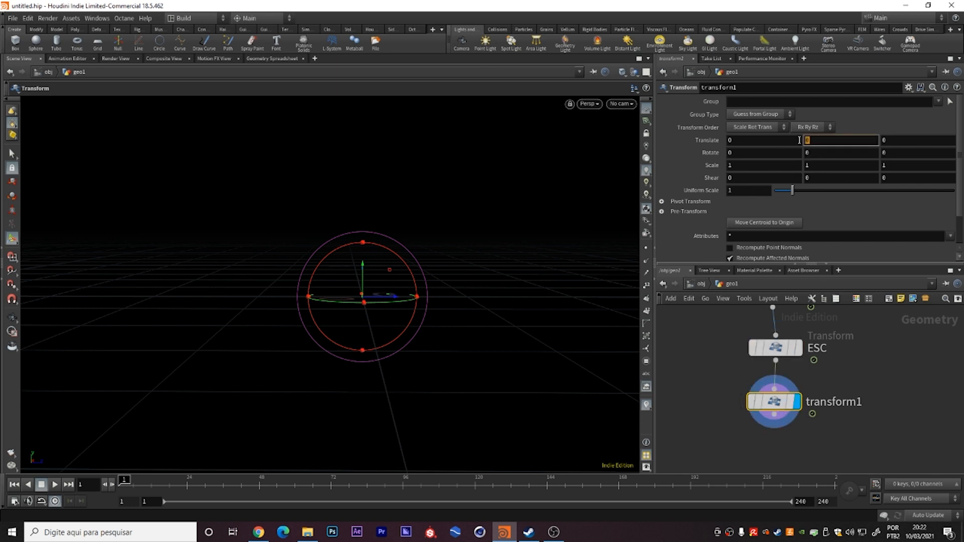
type("BBO")
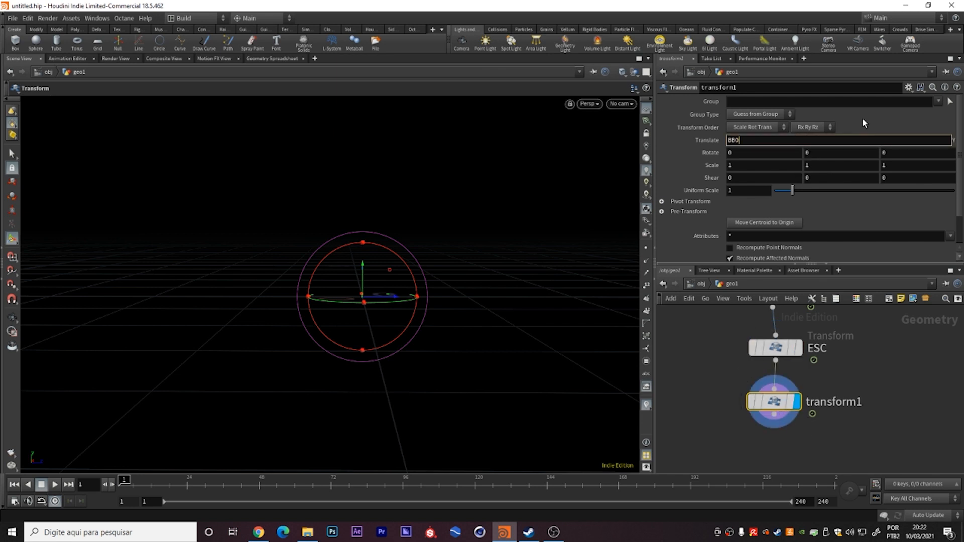
key("BackSpace")
key("BackSpace")
key("BackSpace")
type("bbox(")
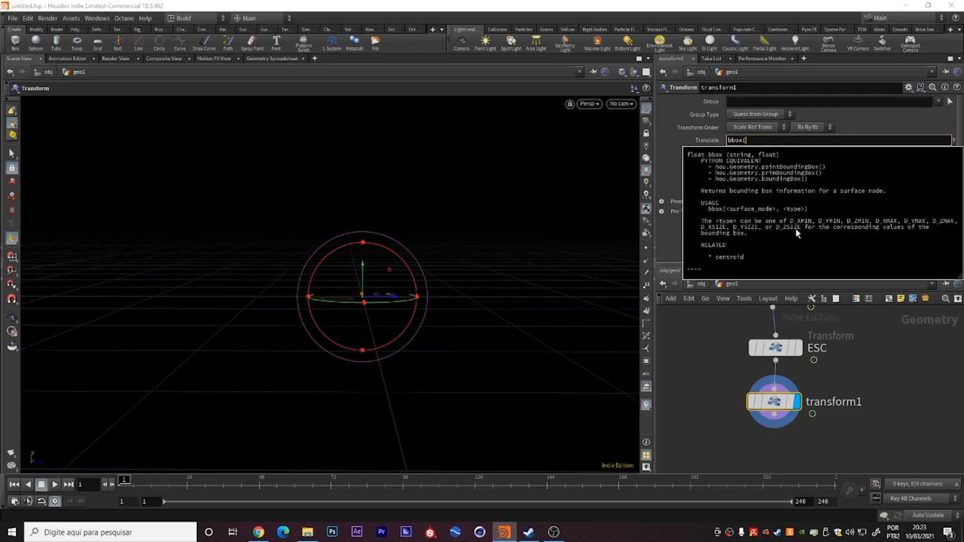
left_click(768, 140)
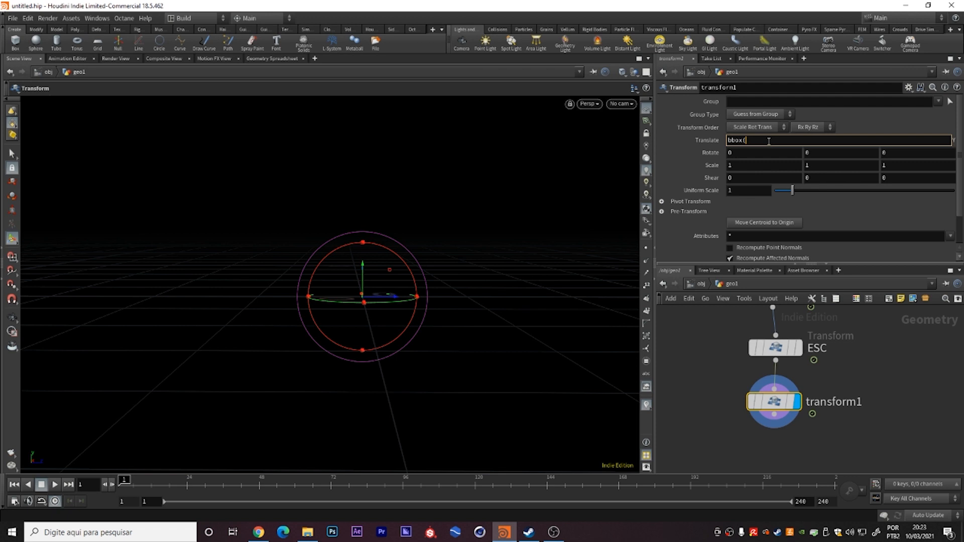
key("BackSpace")
type("(")
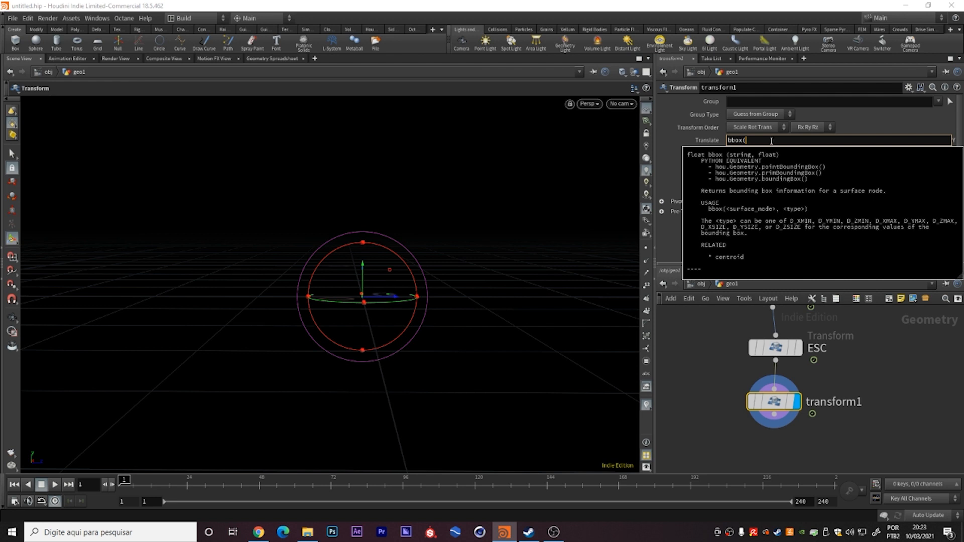
- Try the relative node path "../../ as the first argument of the bbox expression
type("\"..")
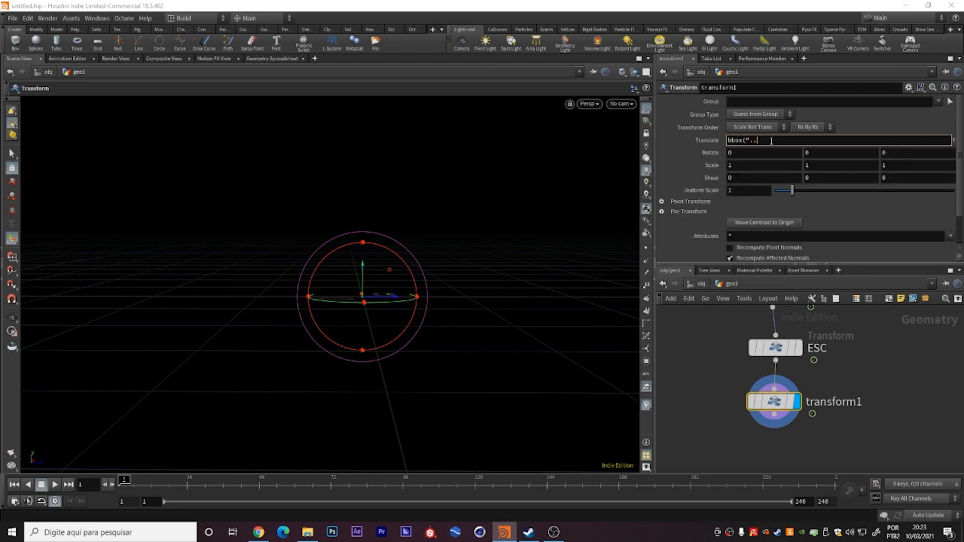
type("/")
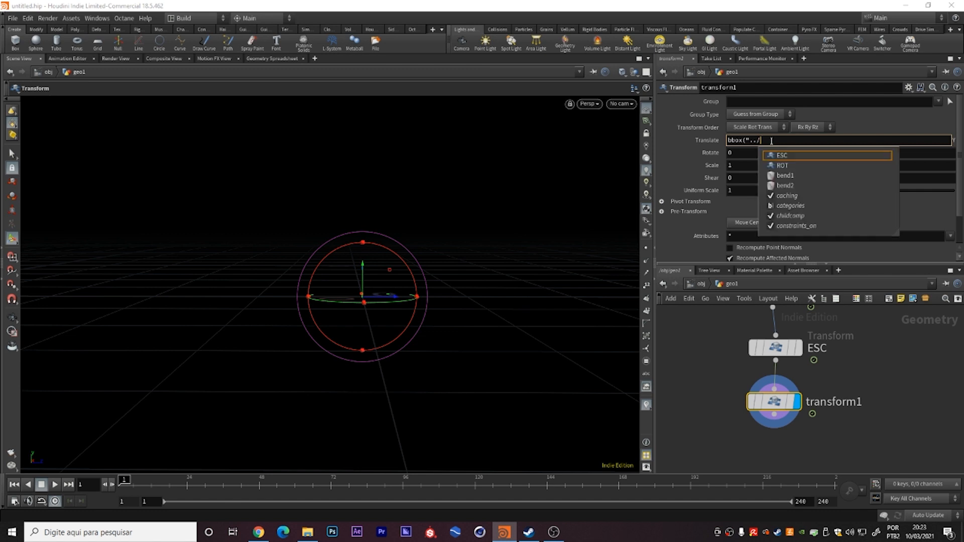
key("Left")
key("Left")
key("Left")
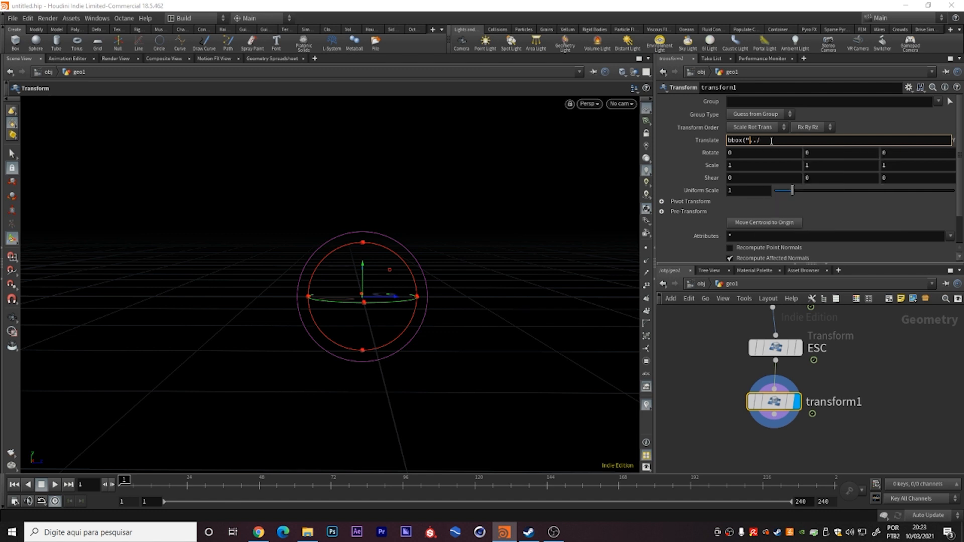
key("Right")
key("Left")
key("Right")
mouse_move(787, 409)
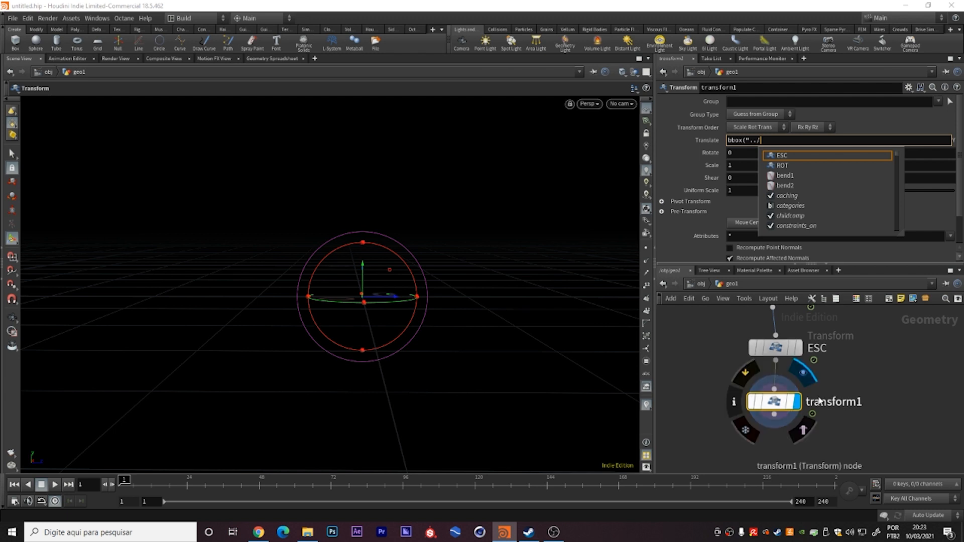
type("../")
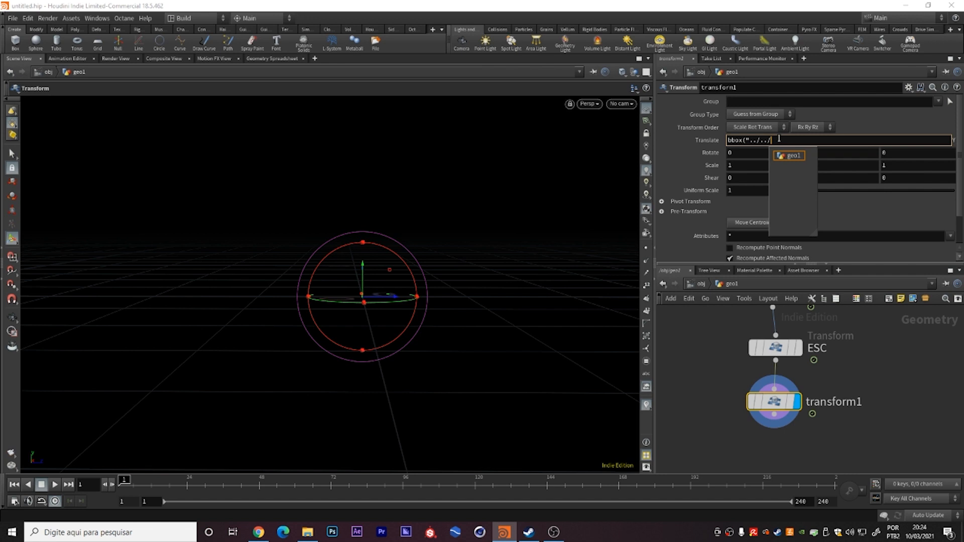
key("BackSpace")
key("BackSpace")
key("BackSpace")
key("BackSpace")
key("BackSpace")
key("BackSpace")
key("BackSpace")
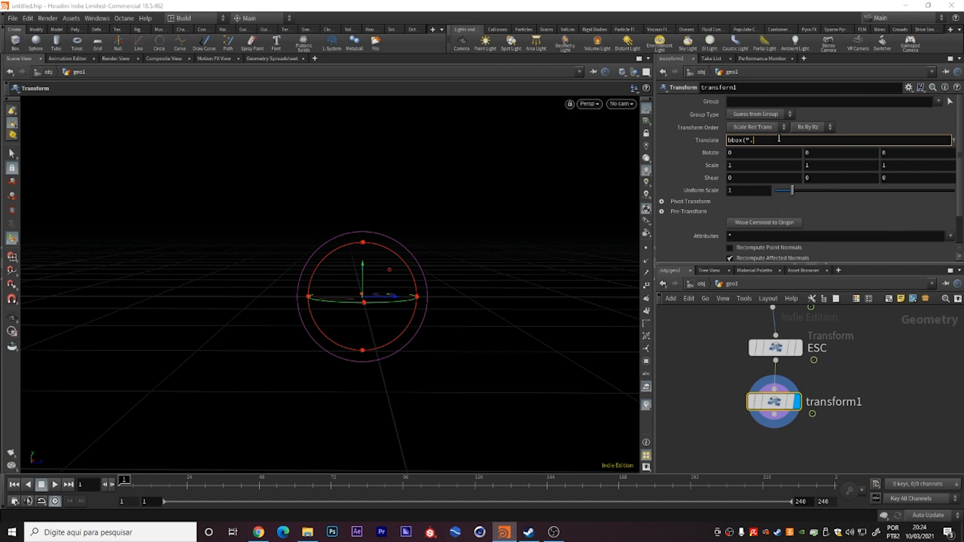
- Complete transform1's Y translation expression as bbox(0,D_MIN), using input 0 as the surface node
type("0,")
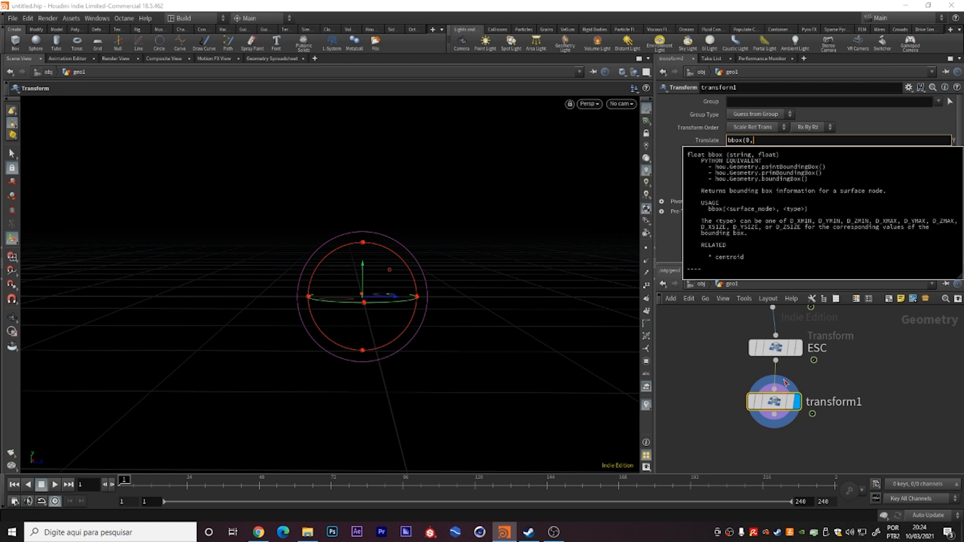
mouse_move(781, 388)
type("d")
key("BackSpace")
type("D_")
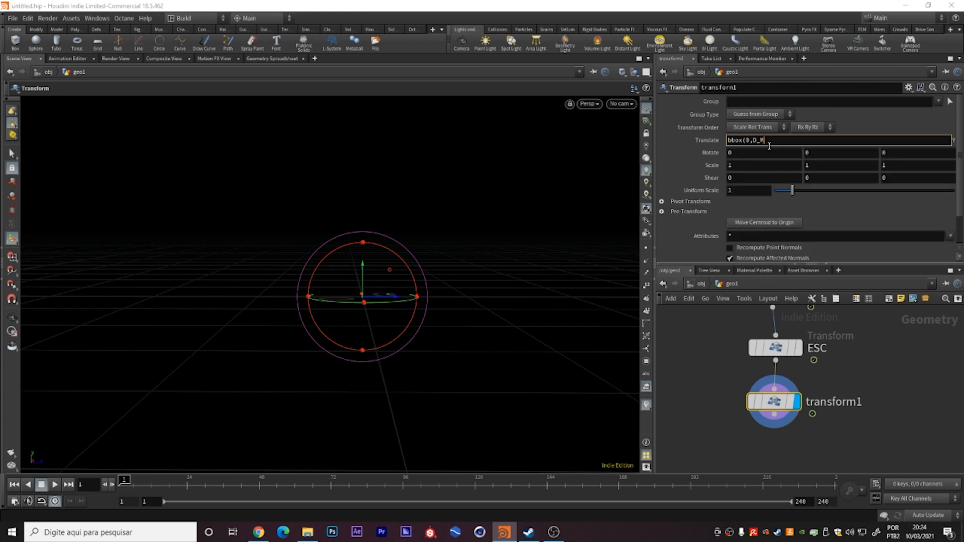
type("MIN)")
key("Return")
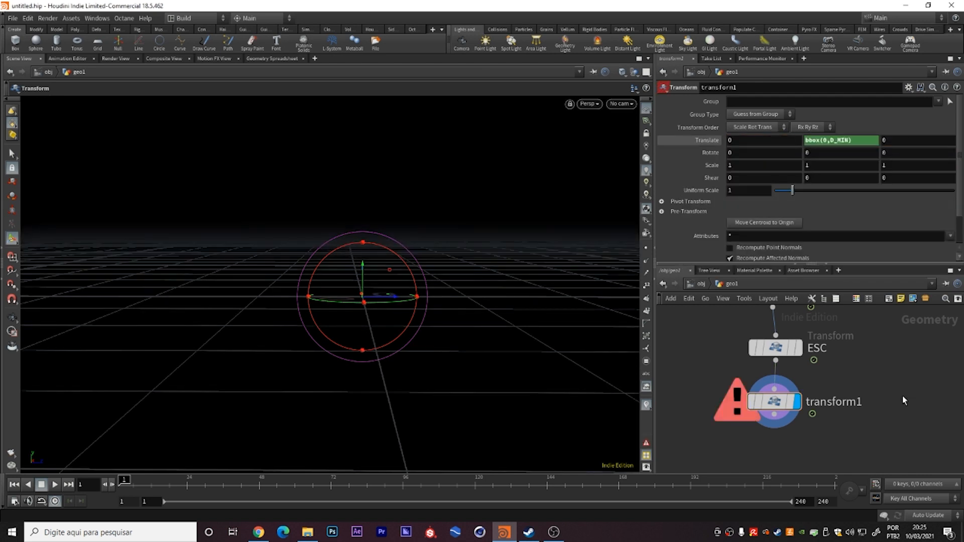
- Correct transform1's Y translation expression to bbox(0,D_YMIN) and scrub to frame 66 to inspect the curve
left_click(859, 140)
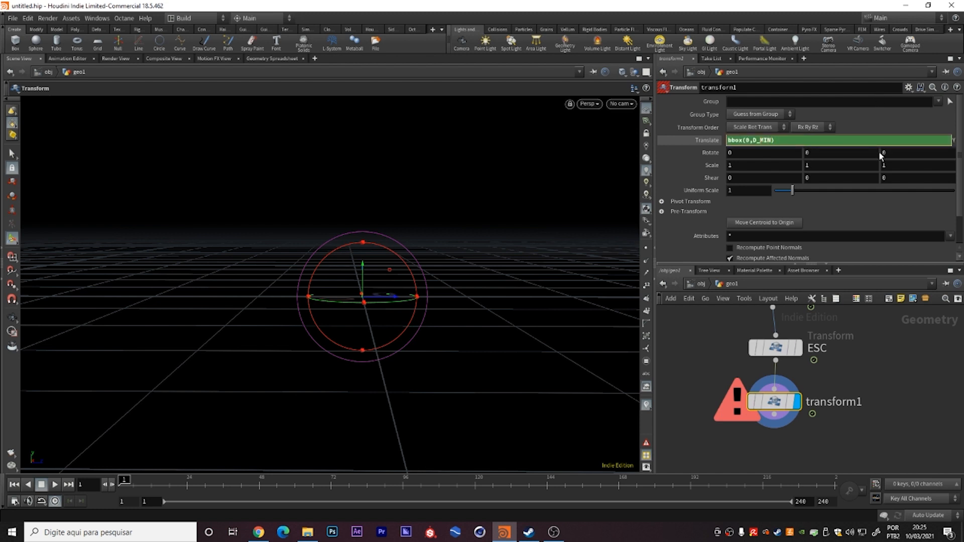
type("y")
key("Return")
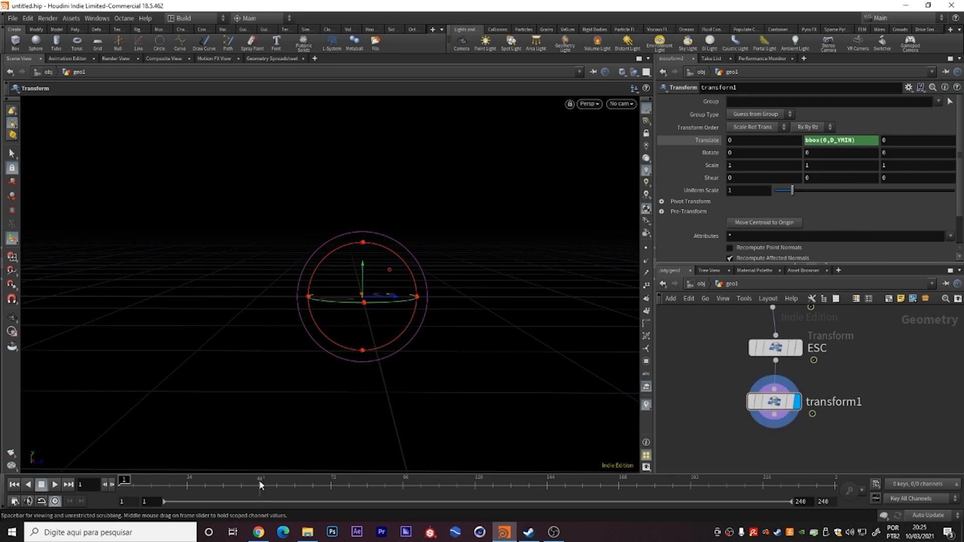
left_click_drag(126, 484, 322, 481)
key("Escape")
left_click_drag(453, 305, 384, 298)
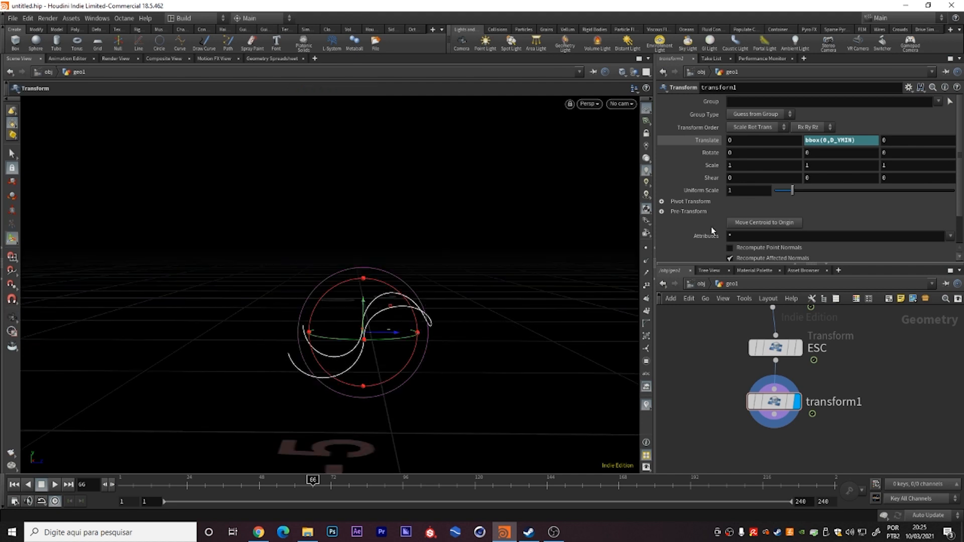
- Negate transform1's Y translation expression so it reads -bbox(0,D_YMIN)
left_click(805, 140)
type("-")
key("Return")
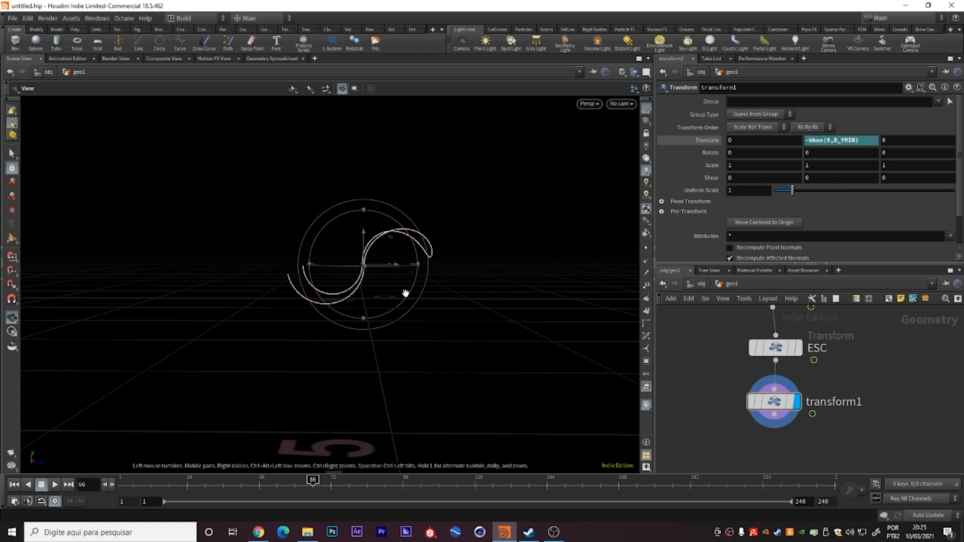
- Play the animation twice from frame 1 to check the curve's height above the ground grid, and return to the first frame
left_click(121, 485)
left_click(55, 484)
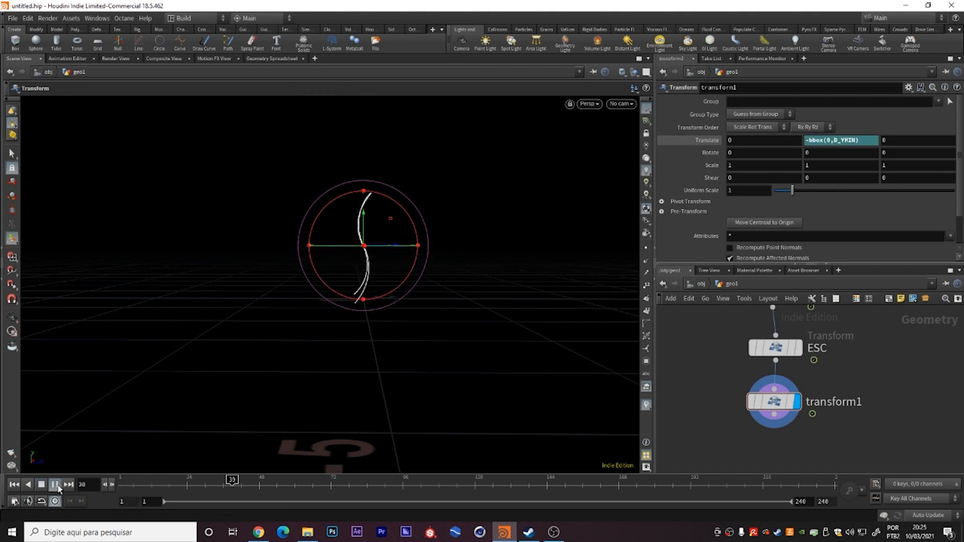
left_click(55, 485)
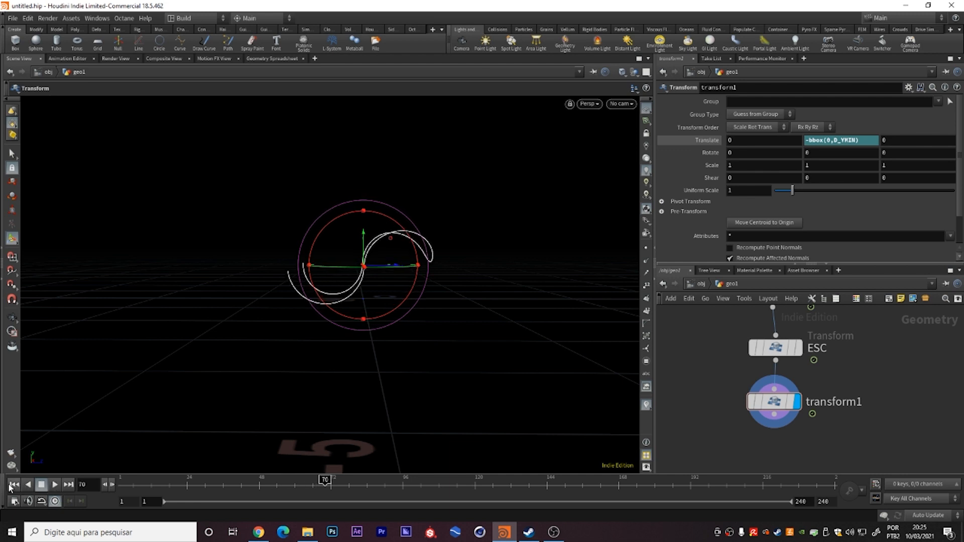
left_click(14, 484)
left_click(55, 485)
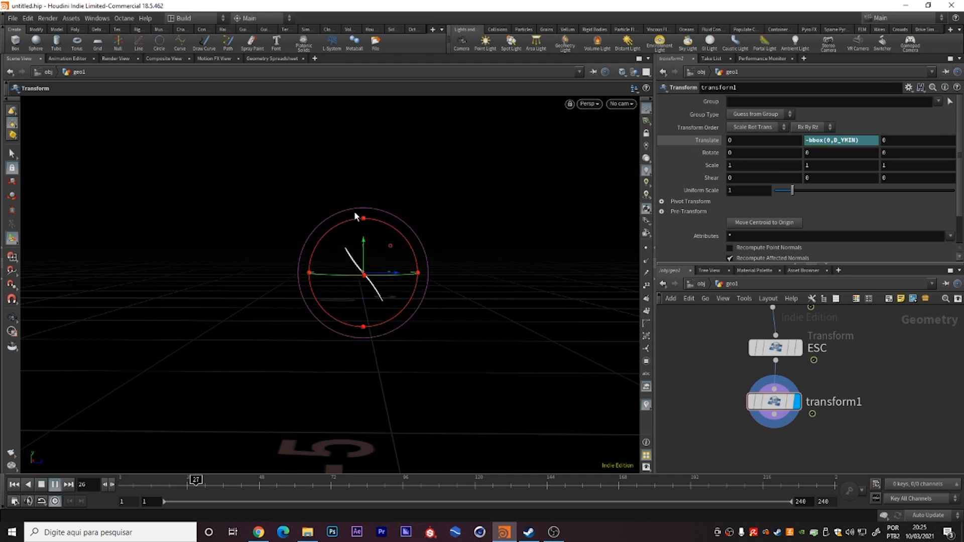
left_click(55, 484)
left_click(14, 484)
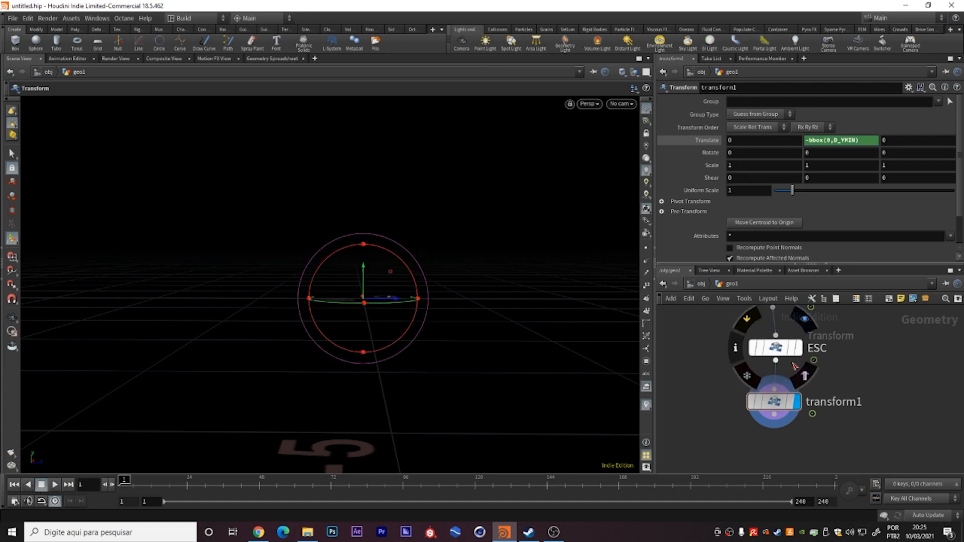
- View the curve from a higher angle and play the animation past frame 90
middle_click_drag(852, 424, 851, 394)
scroll(851, 394, "down", 2)
key("Escape")
left_click_drag(382, 319, 415, 345)
key("Return")
left_click(54, 485)
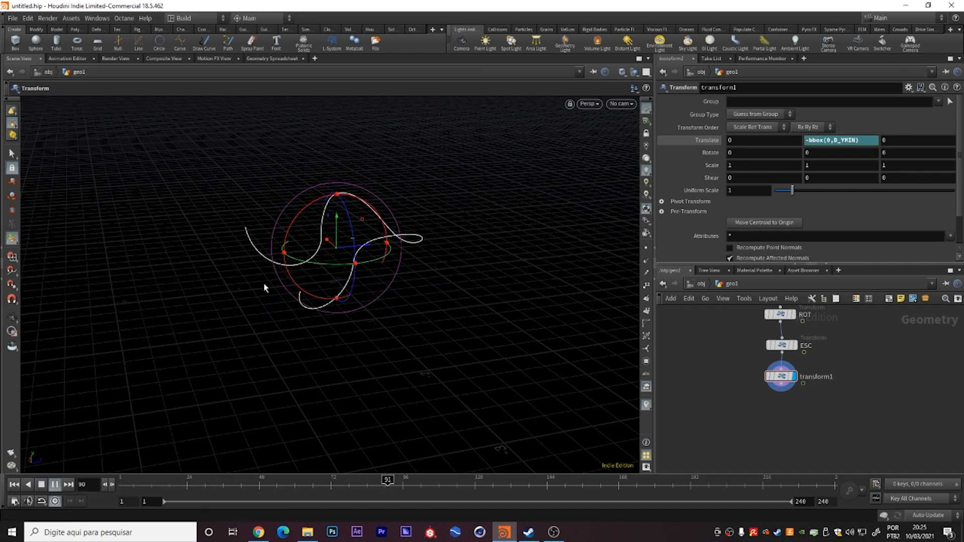
- Replay the animation twice from the first frame and stop it at frame 70
left_click(14, 485)
left_click(55, 485)
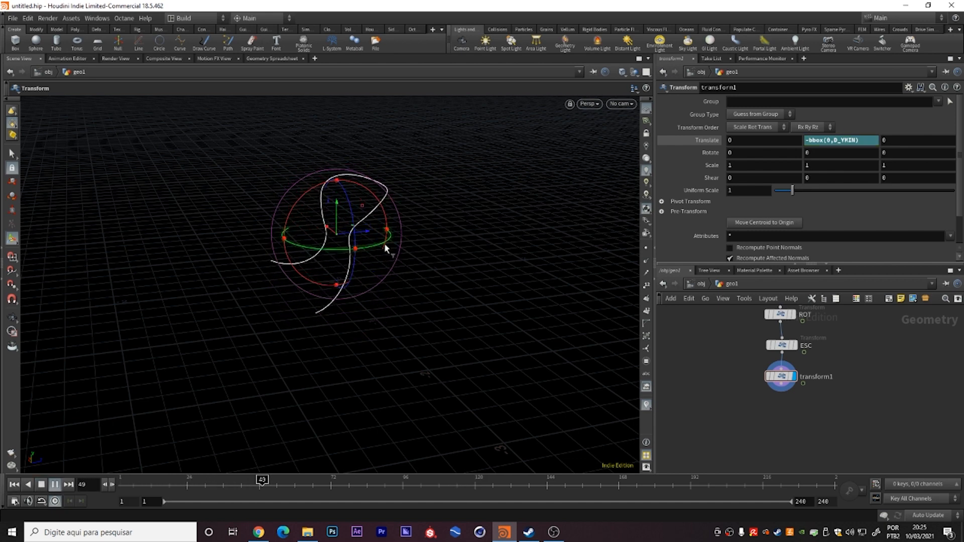
left_click(14, 485)
left_click(55, 485)
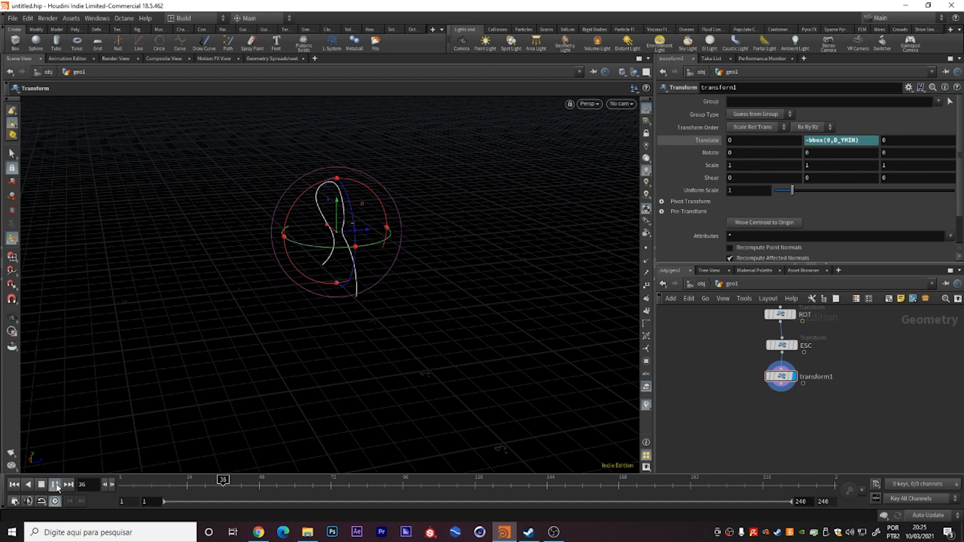
left_click(55, 485)
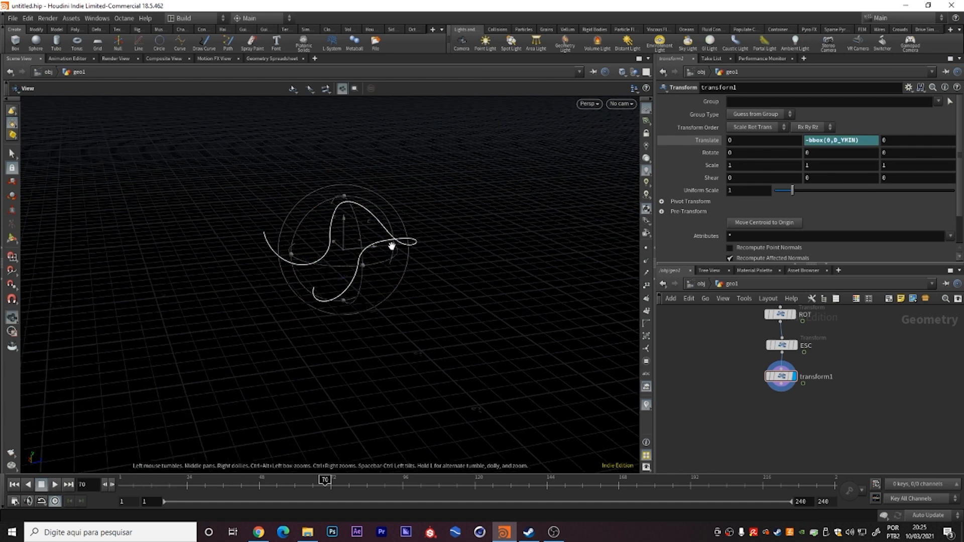
- Inspect the curve against the ground grid from a higher angle and return the timeline to frame 1
right_click_drag(603, 189, 497, 185, "alt")
middle_click_drag(444, 252, 397, 321, "alt")
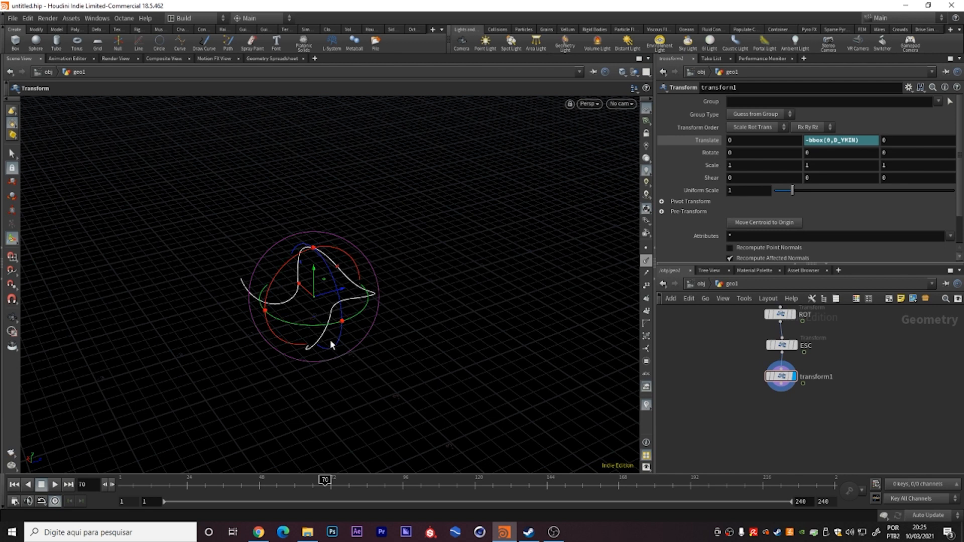
left_click_drag(269, 481, 105, 485)
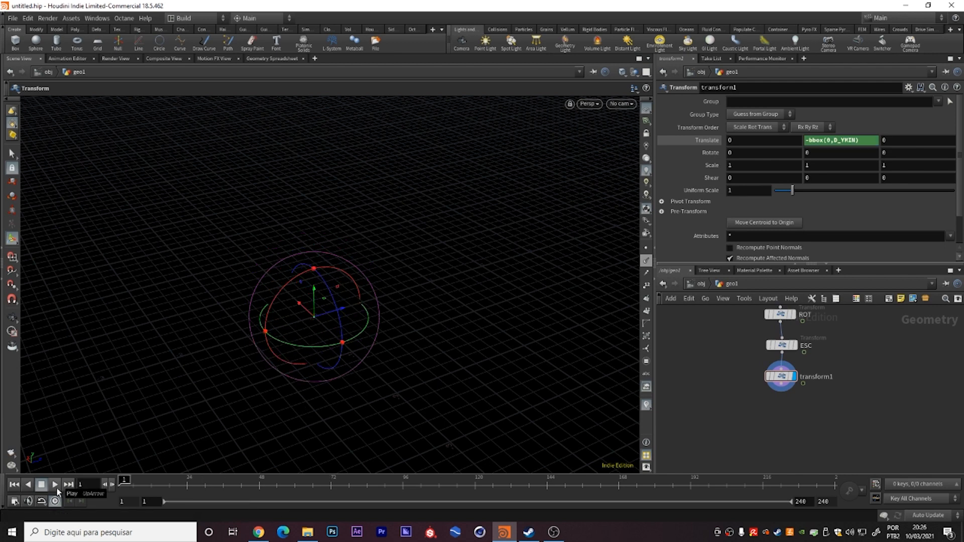
- Rename the transform1 node below ESC to POS_Y
double_click(823, 377)
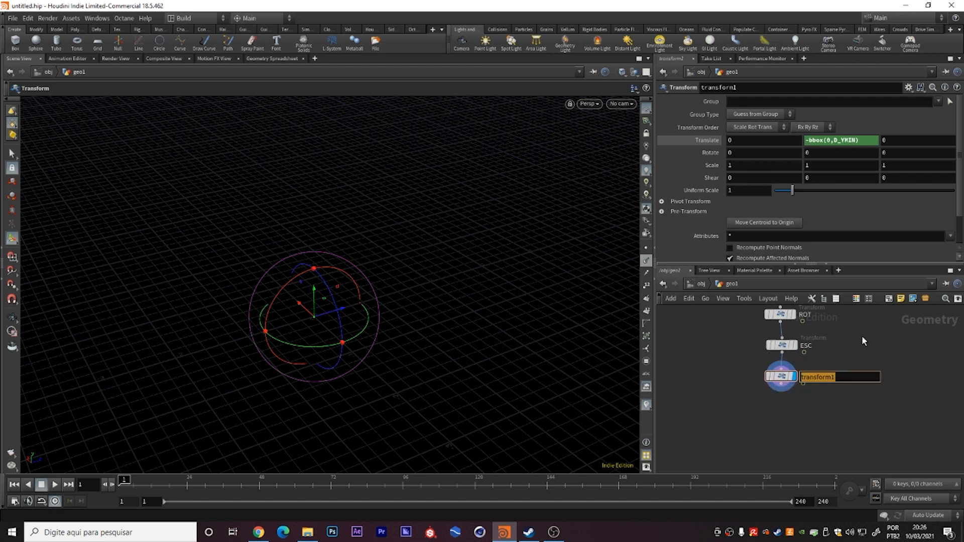
type("y")
key("BackSpace")
type("p")
key("BackSpace")
type("POS_Y")
key("Return")
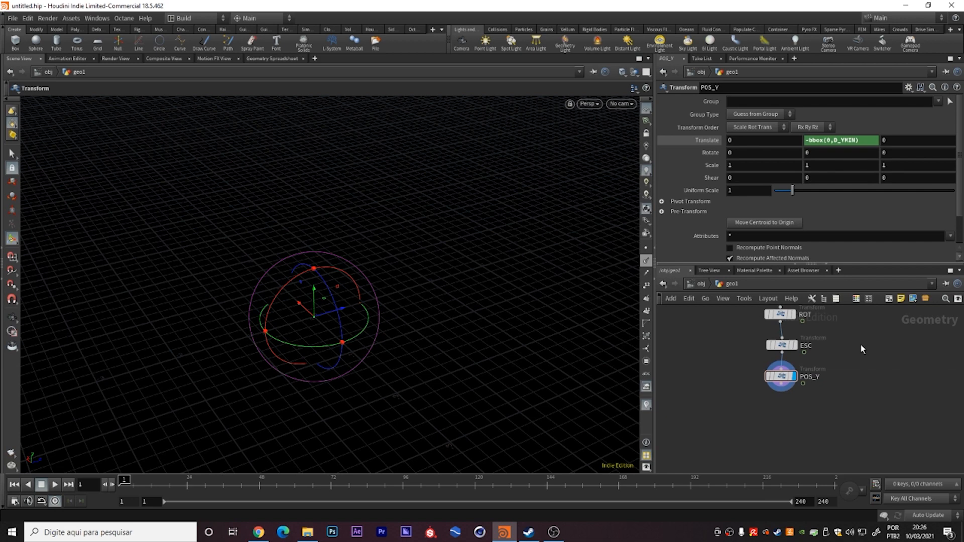